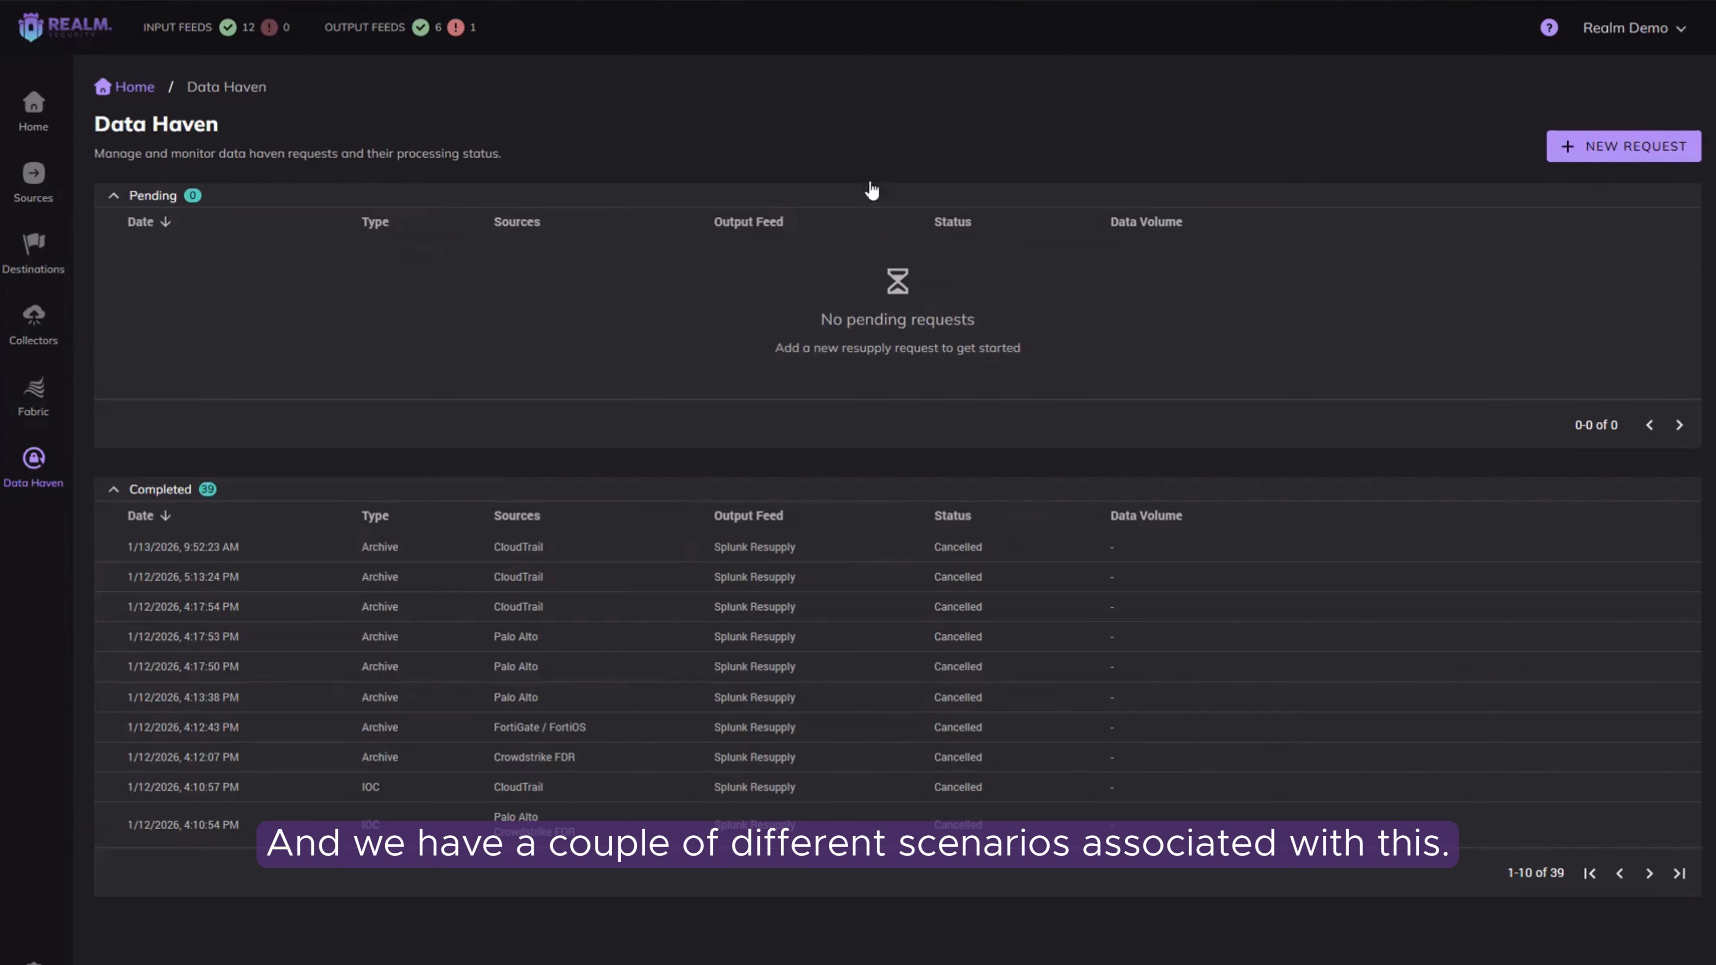
Step: Start a new resupply request in Data Haven using the Archive resupply type
left_click(1658, 152)
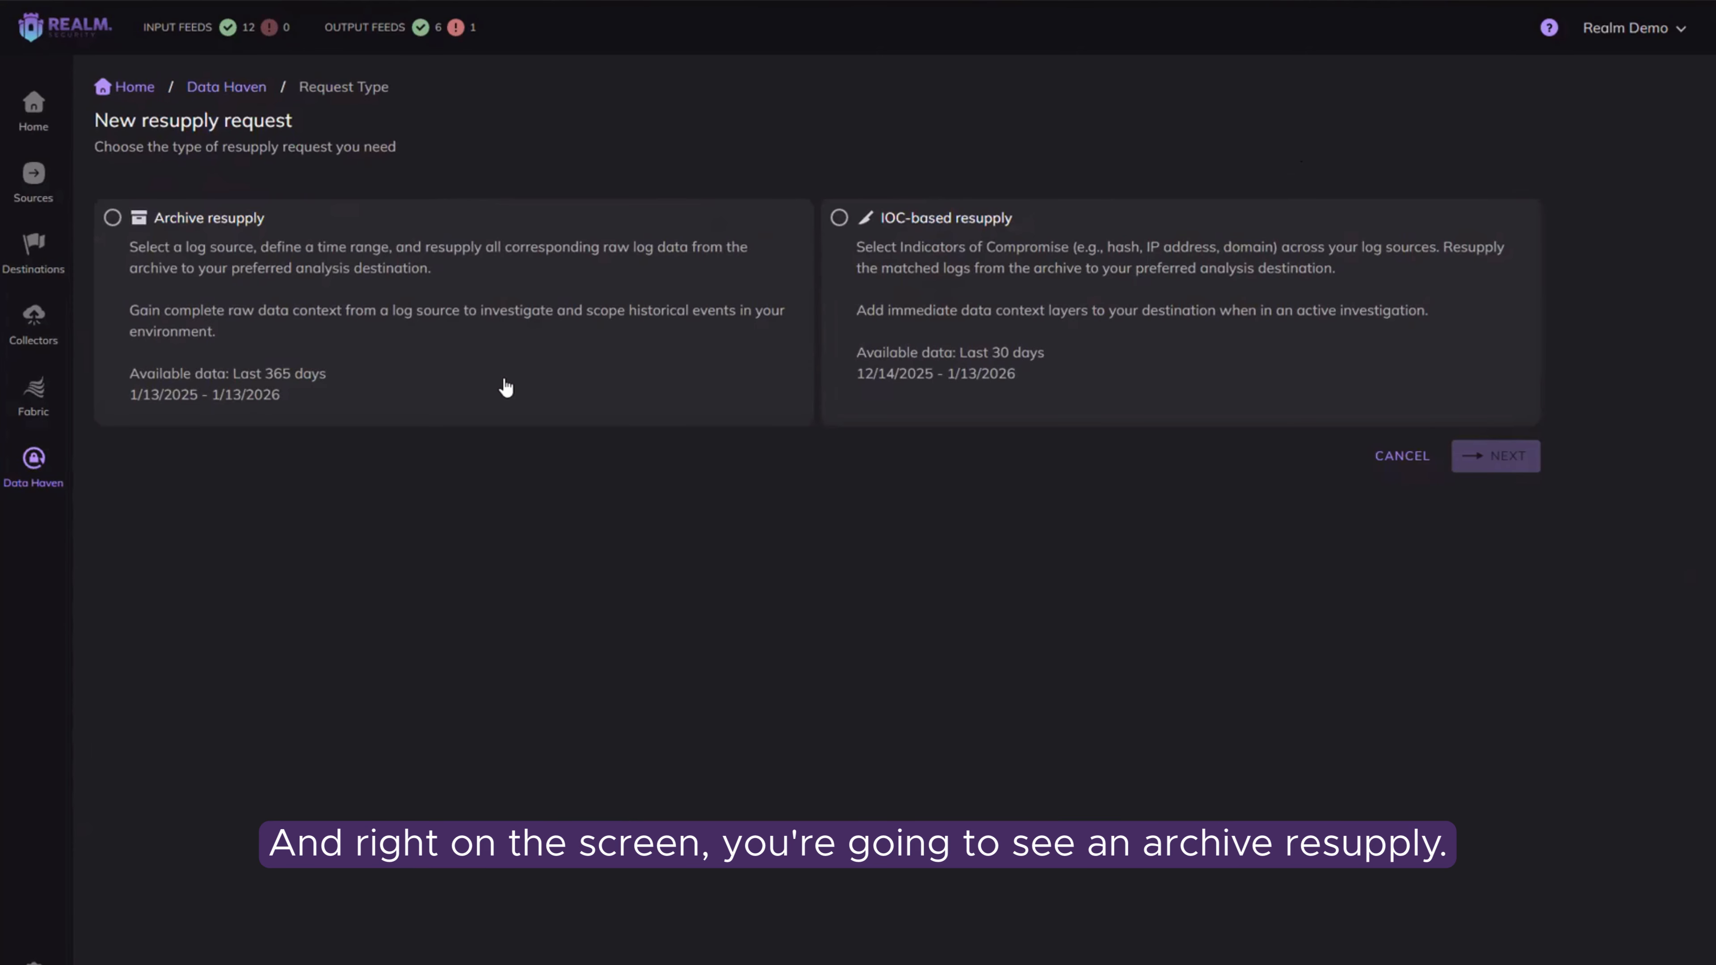
left_click(263, 220)
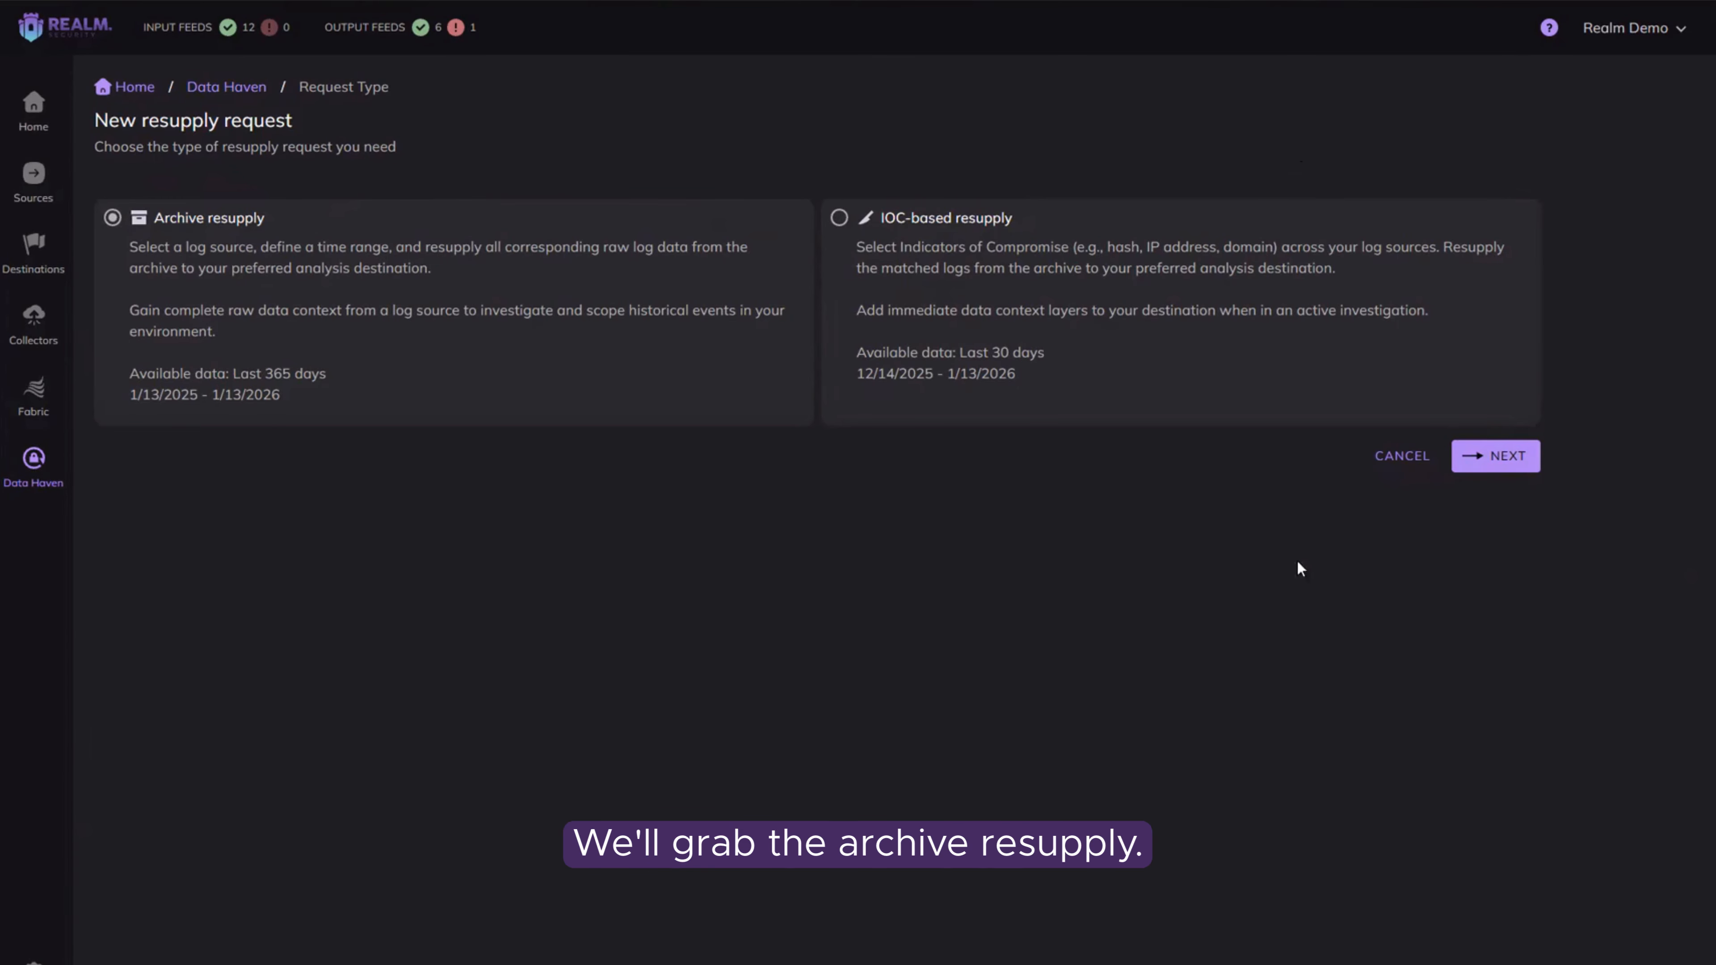
left_click(1525, 447)
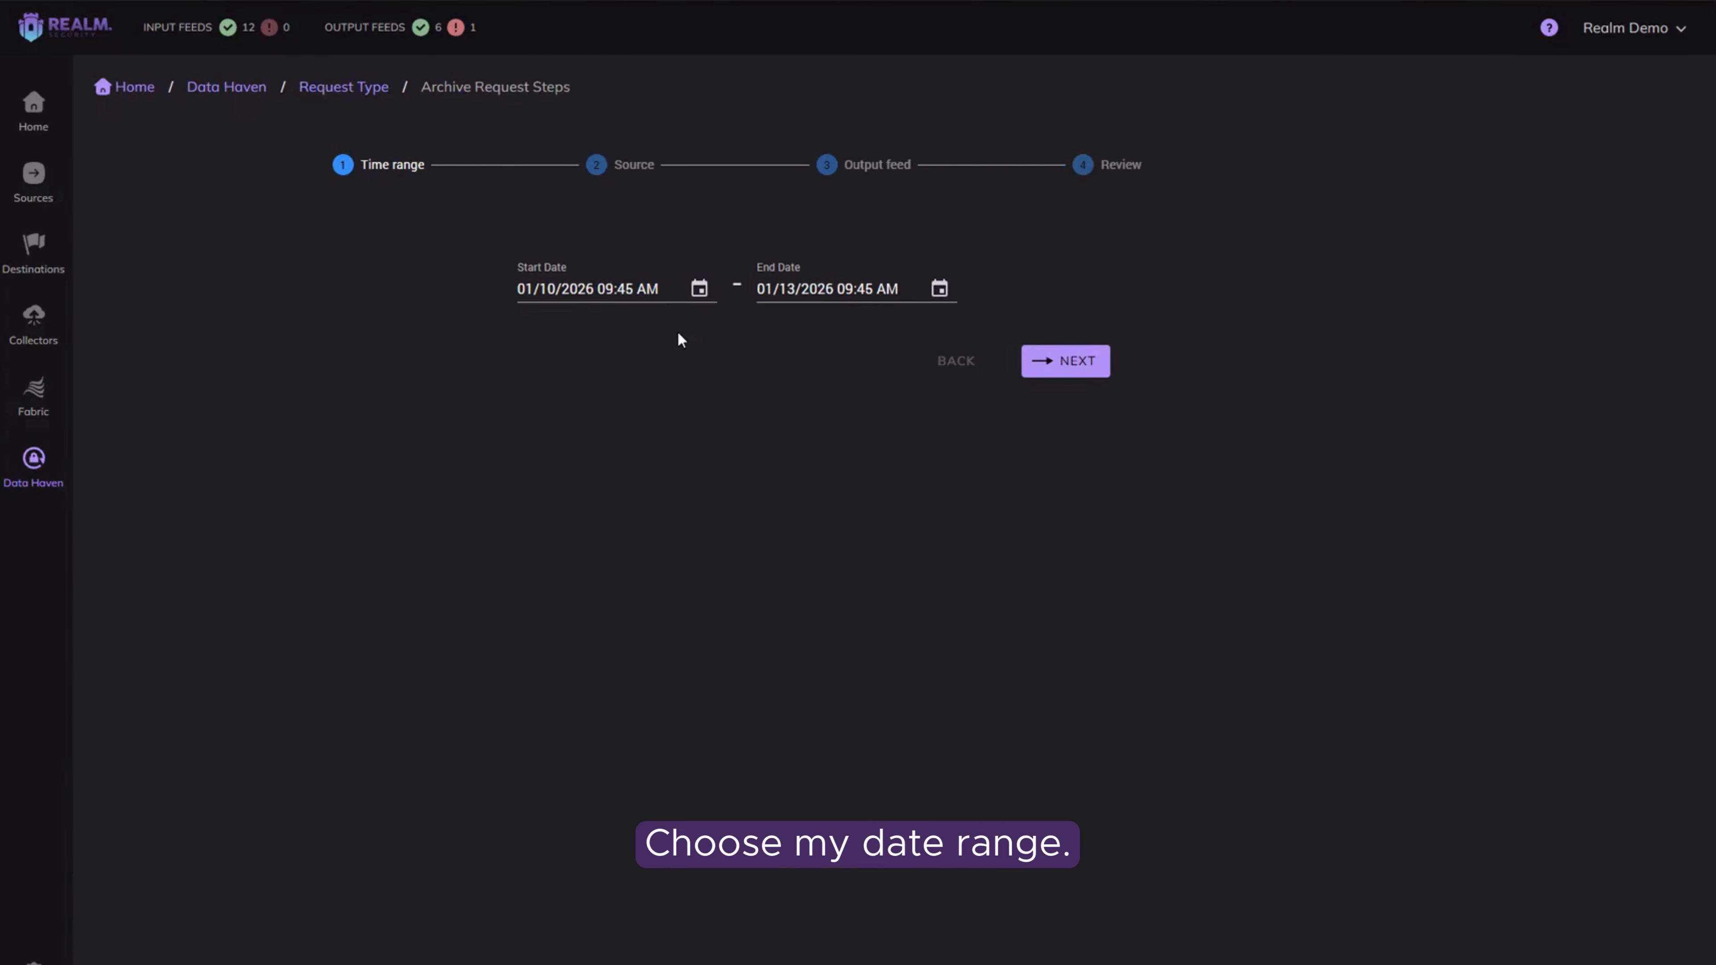
Step: Set the archive request's start date to 01/13/2025 09:45 AM and continue to the source selection
left_click(599, 288)
left_click(700, 289)
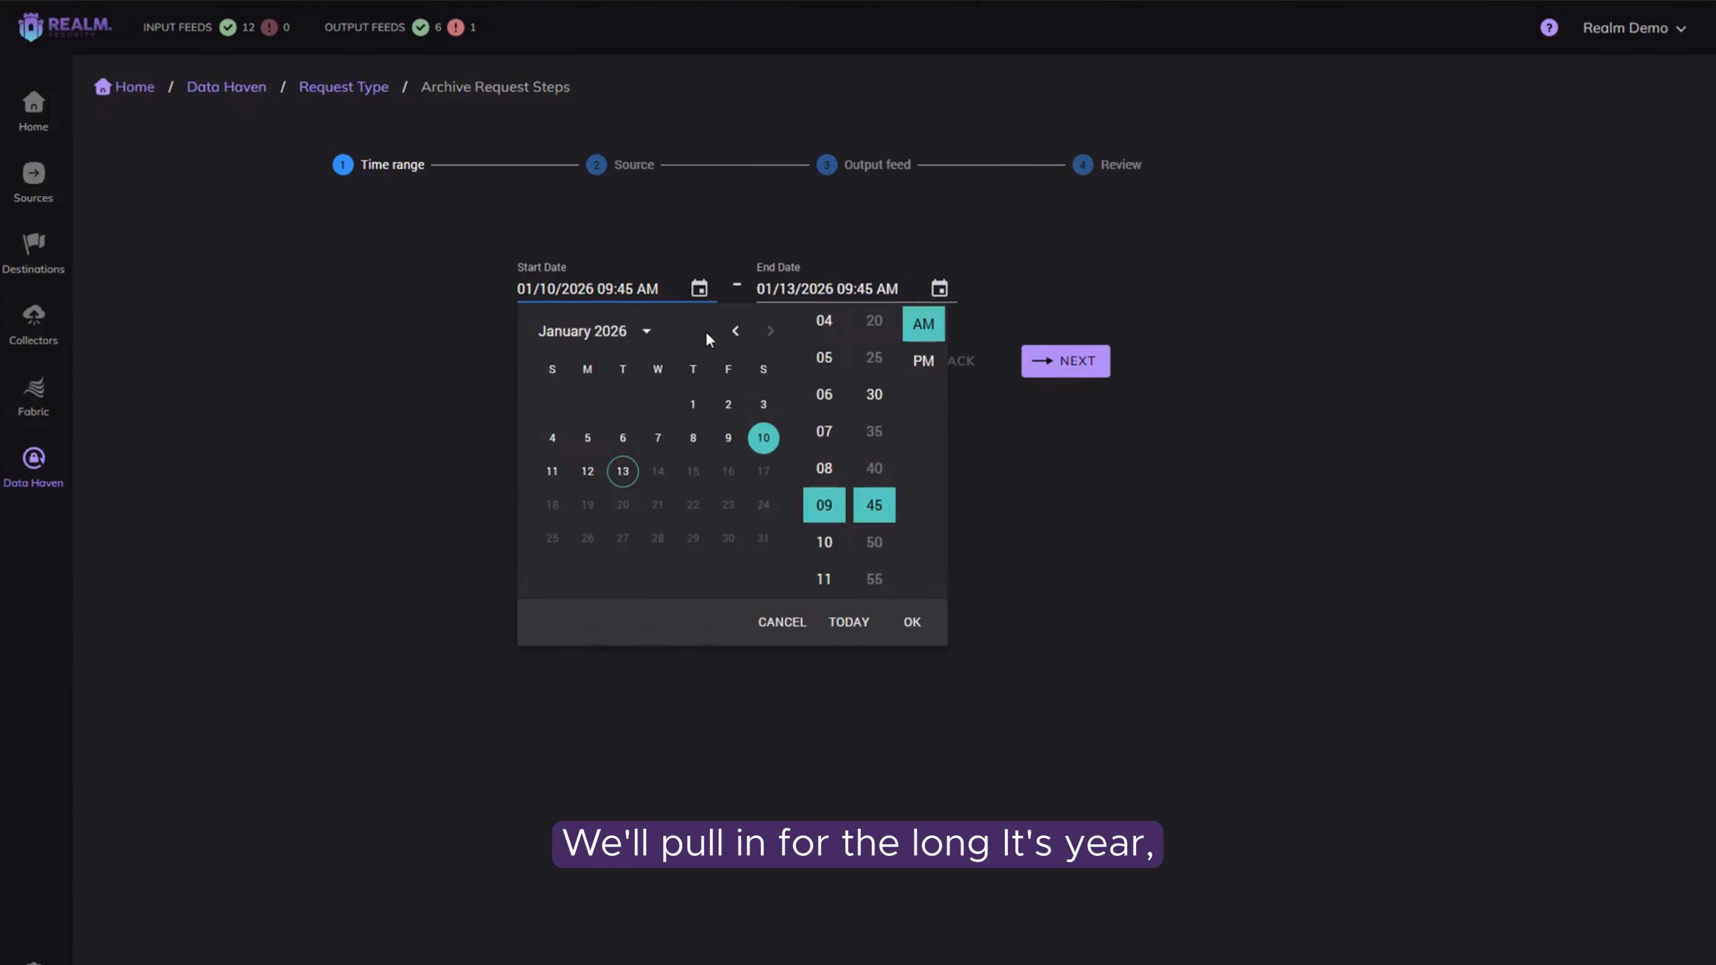
left_click(646, 332)
left_click(557, 371)
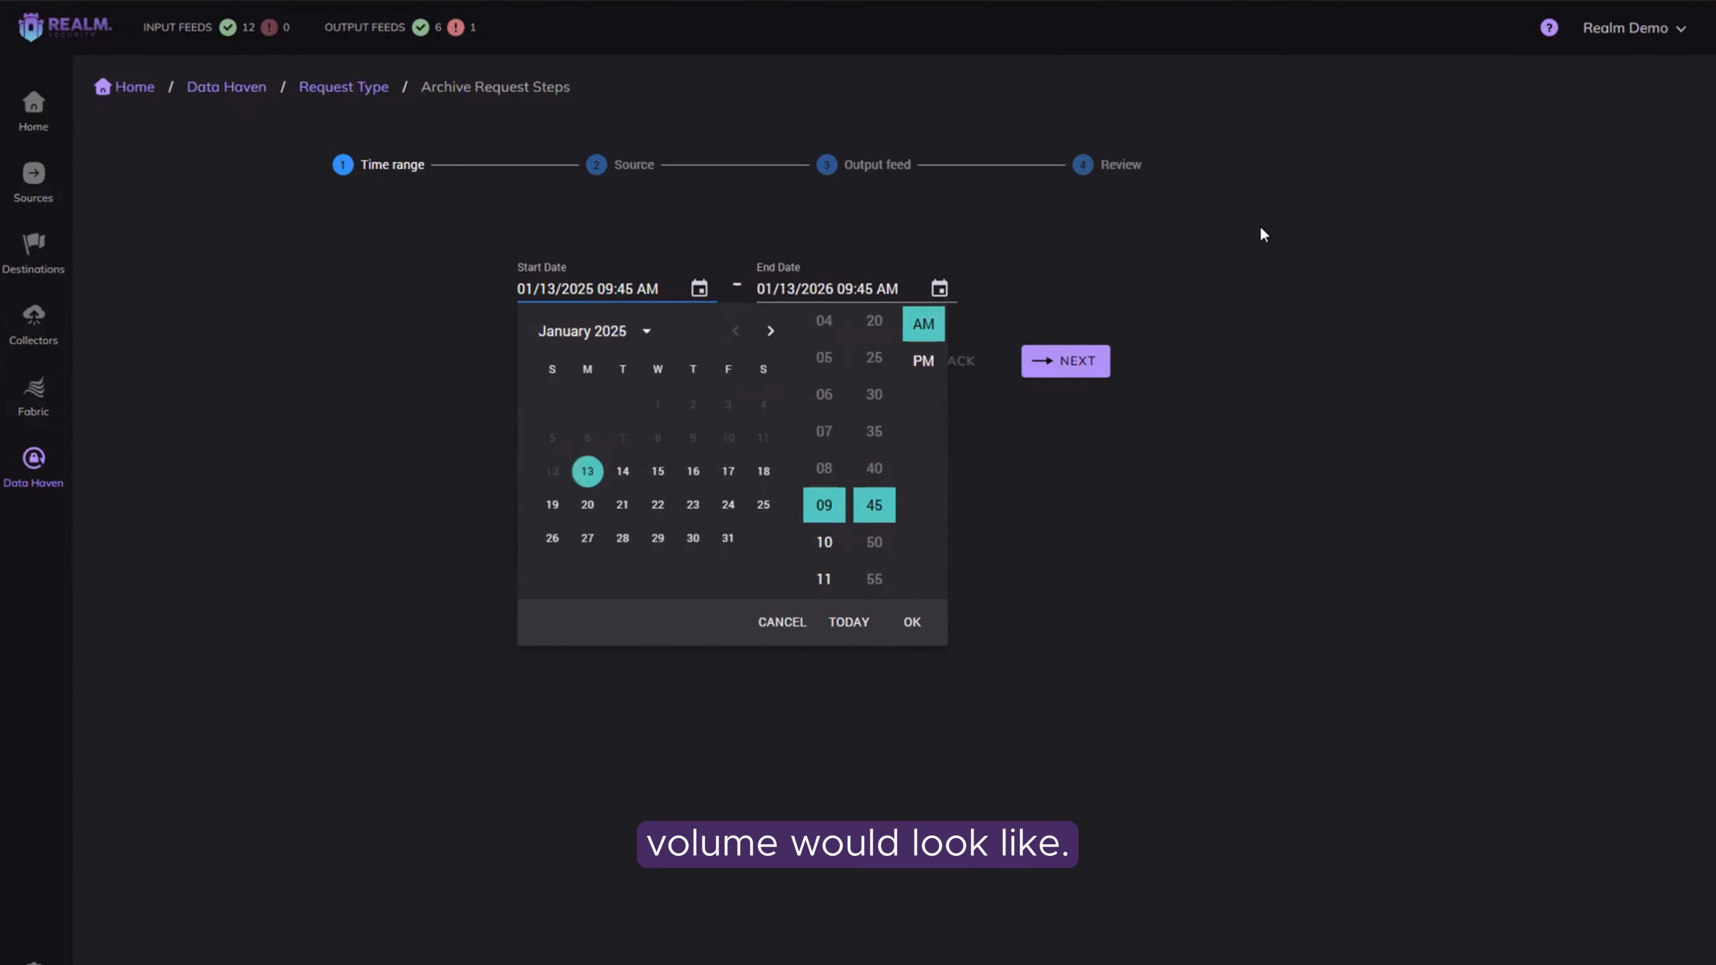
left_click(1263, 234)
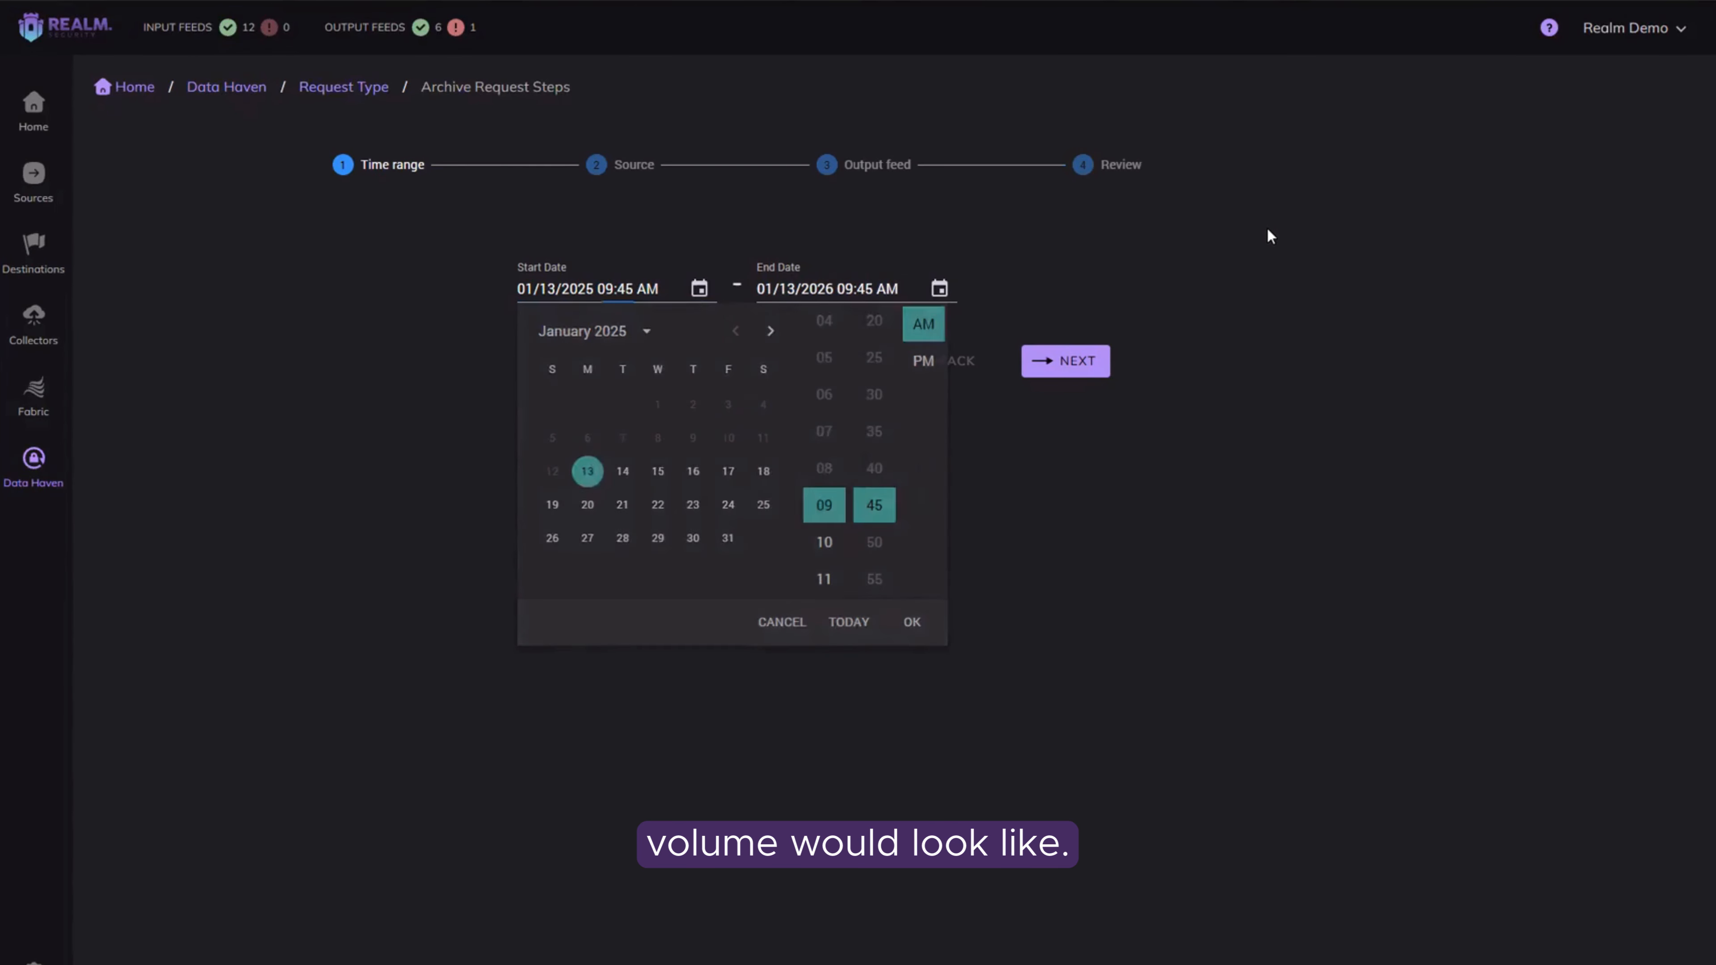
left_click(1063, 365)
Step: Choose CloudTrail as the source for the archive request and continue to the output feed
left_click(919, 274)
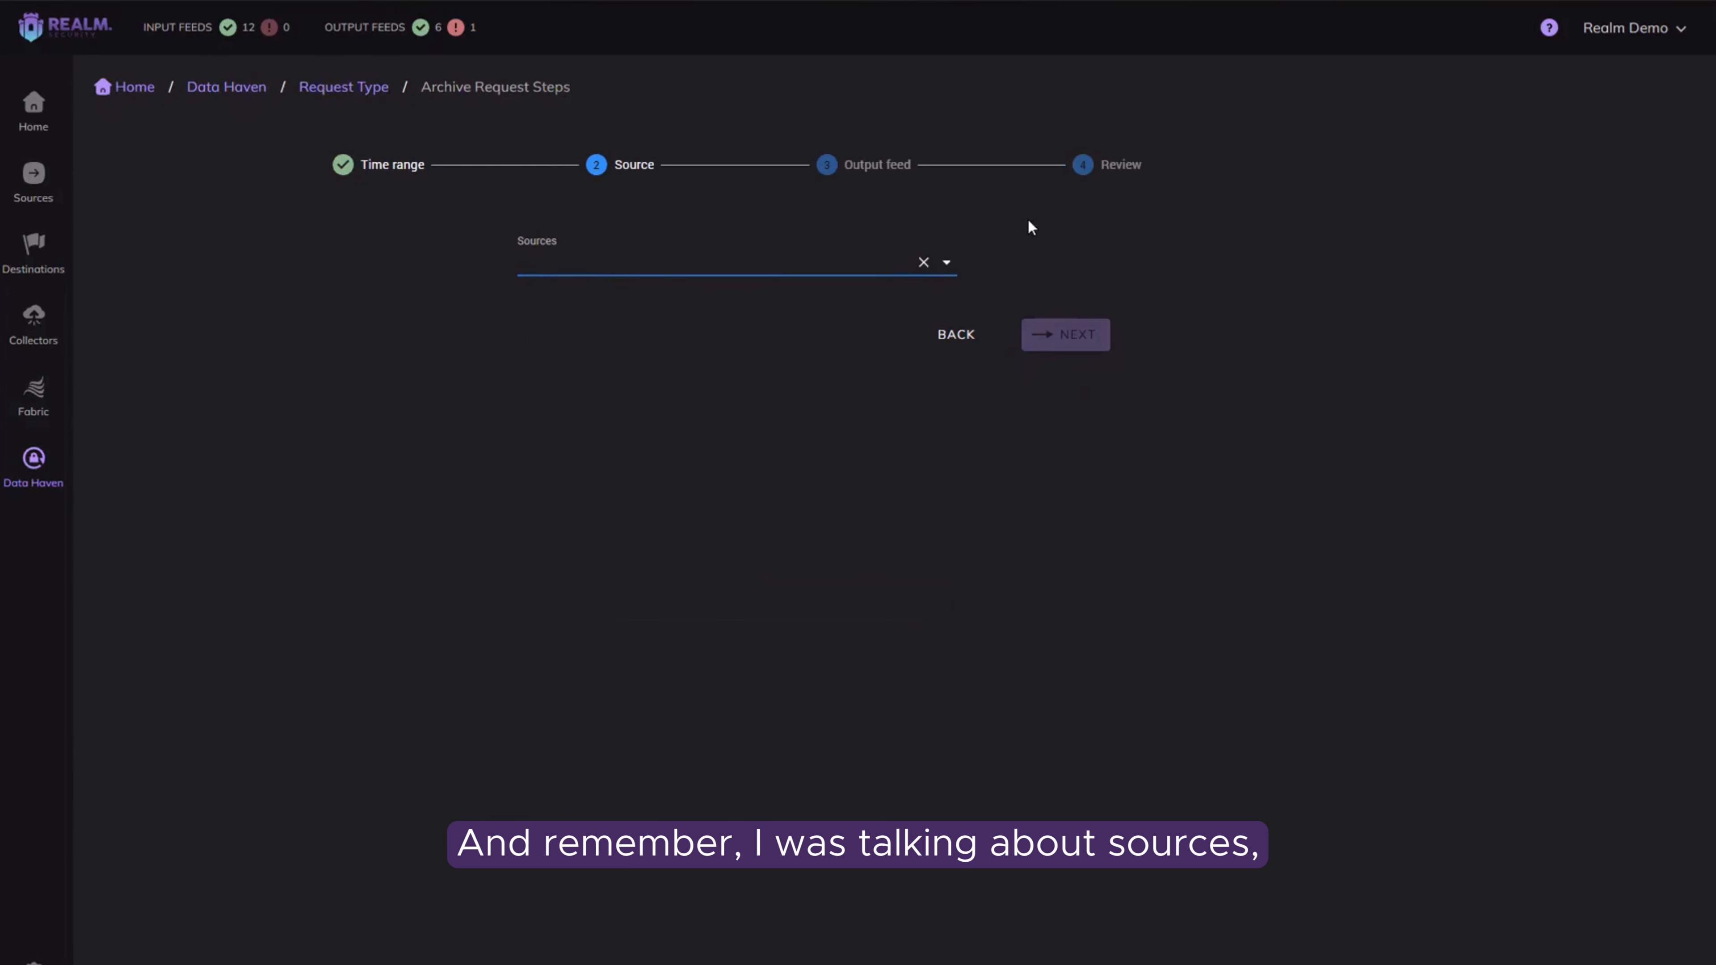
left_click(949, 264)
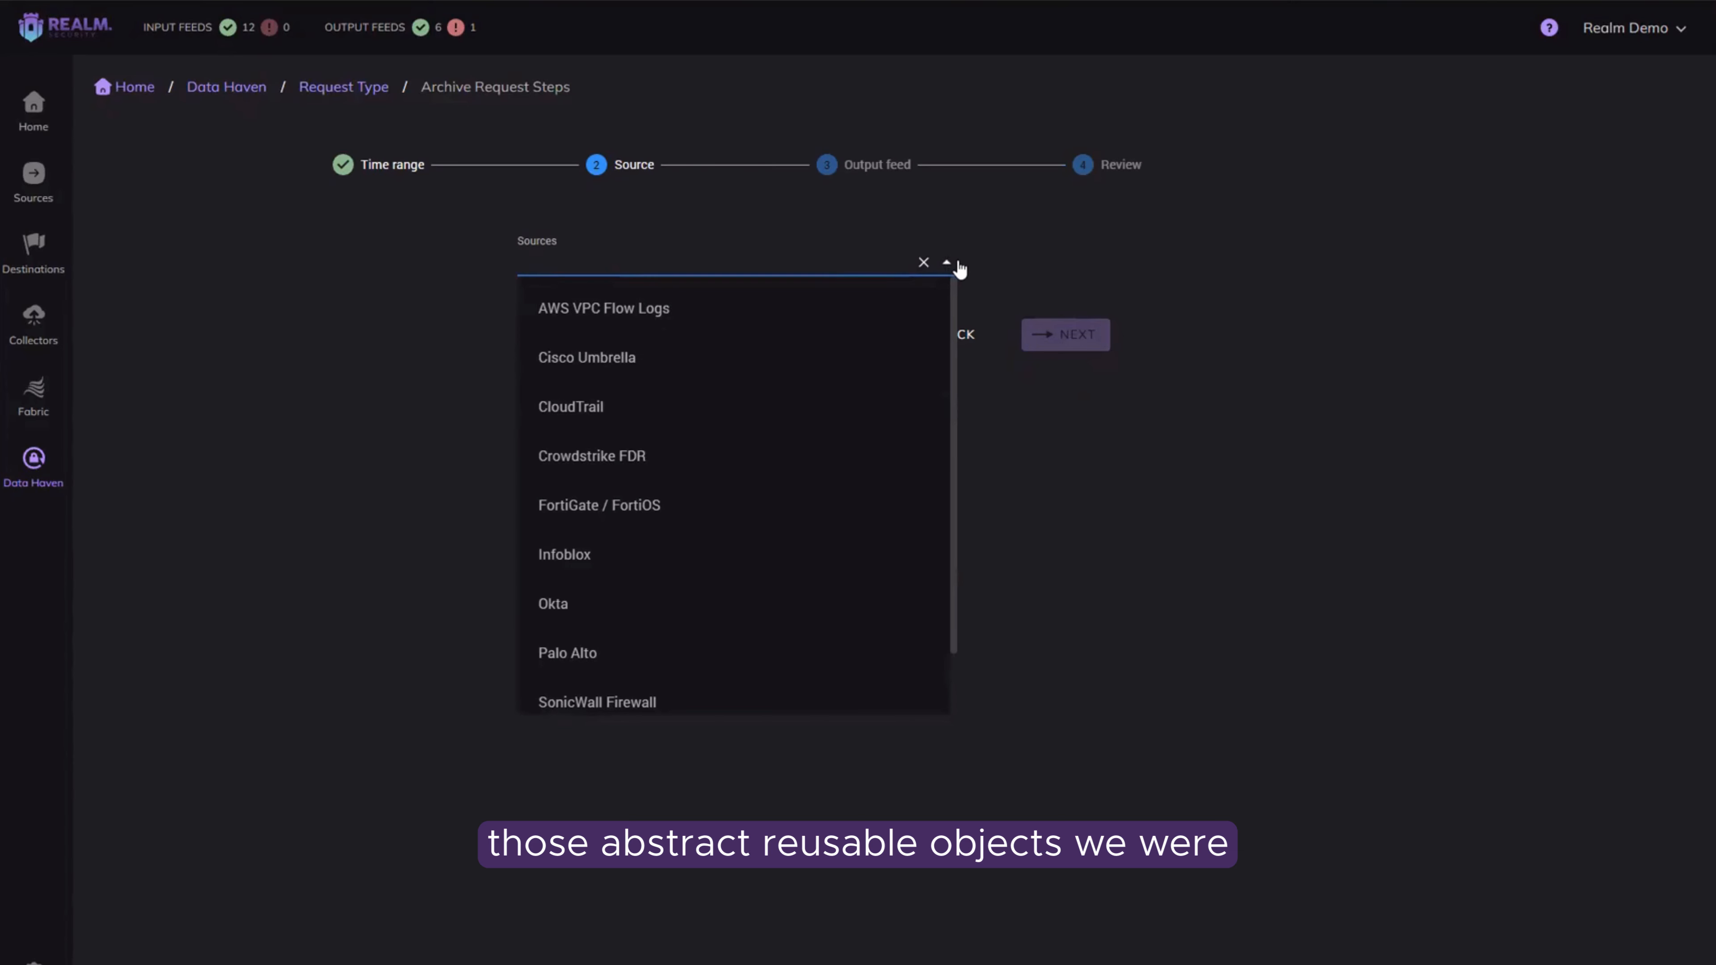
left_click(639, 407)
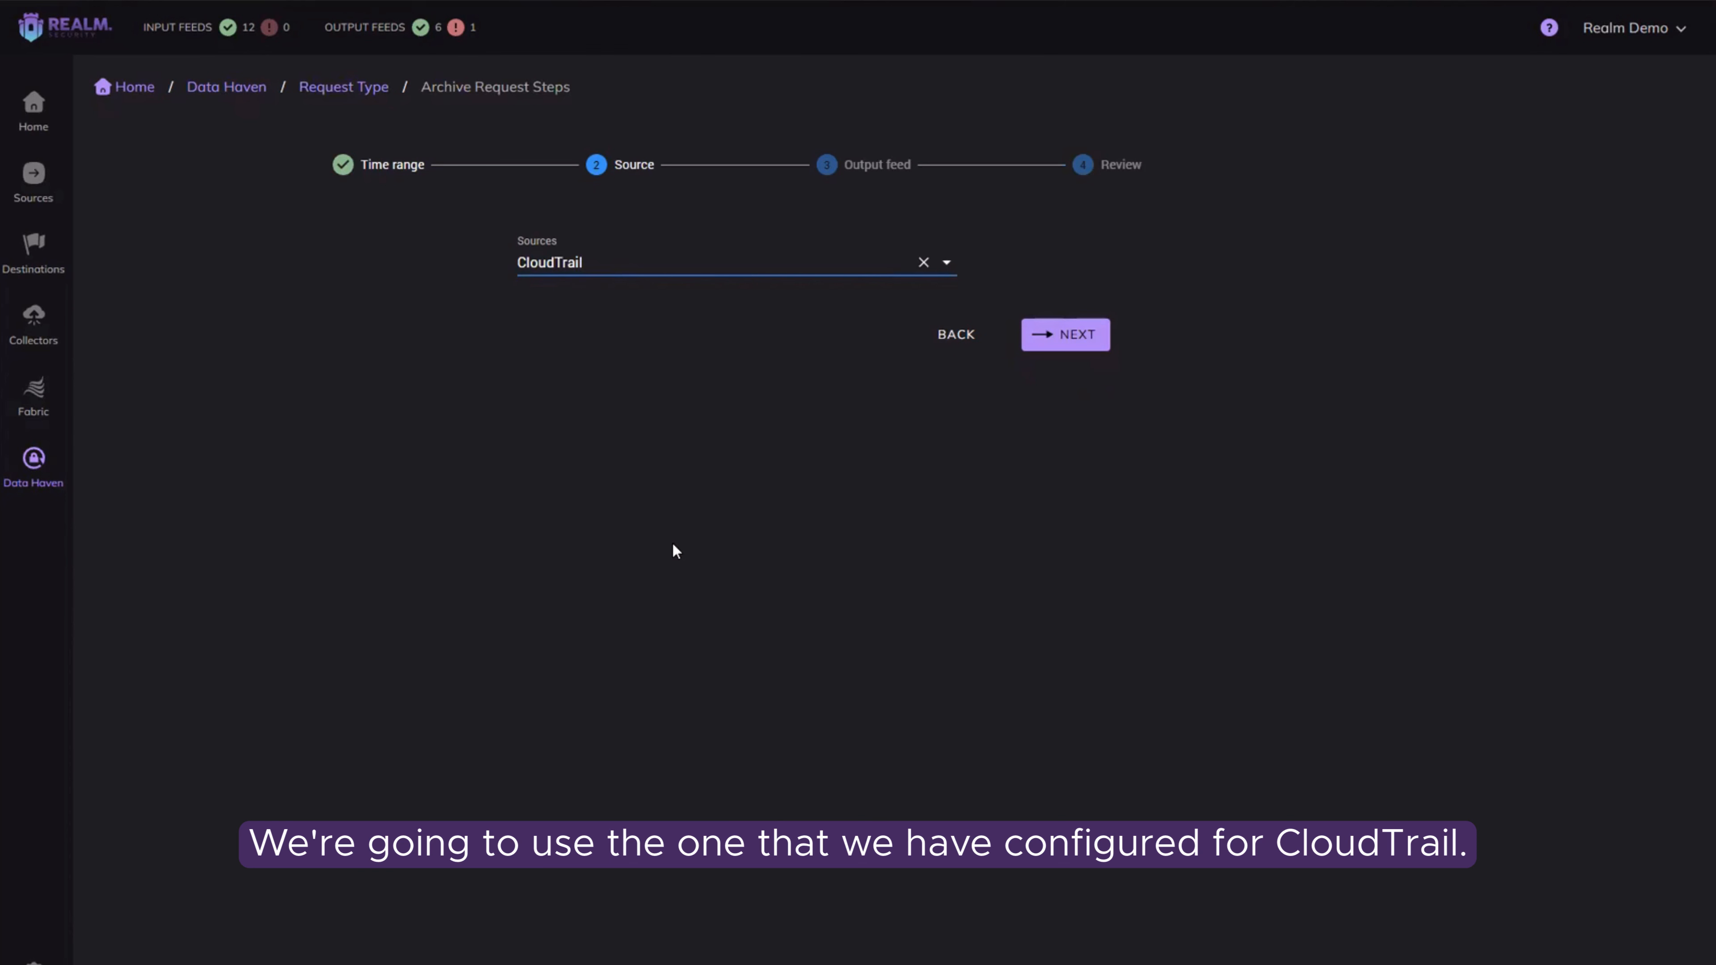
left_click(1085, 334)
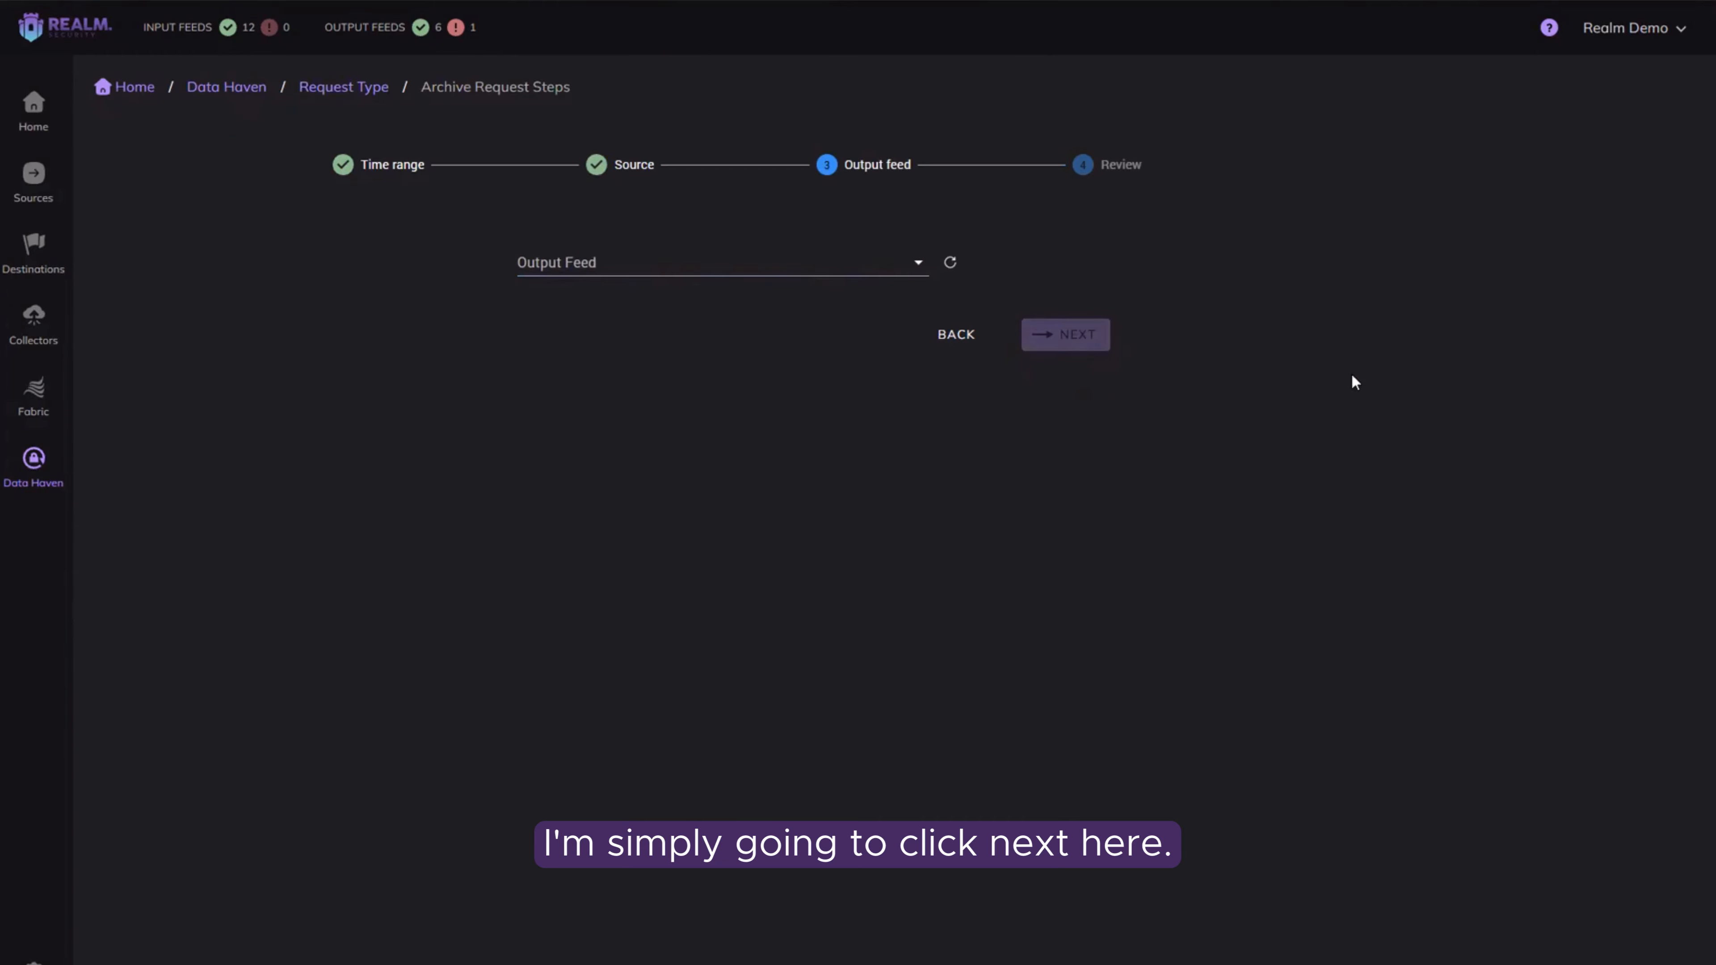
Step: Choose Splunk Resupply as the output feed, and submit the archive resupply request after reviewing its summary
left_click(916, 265)
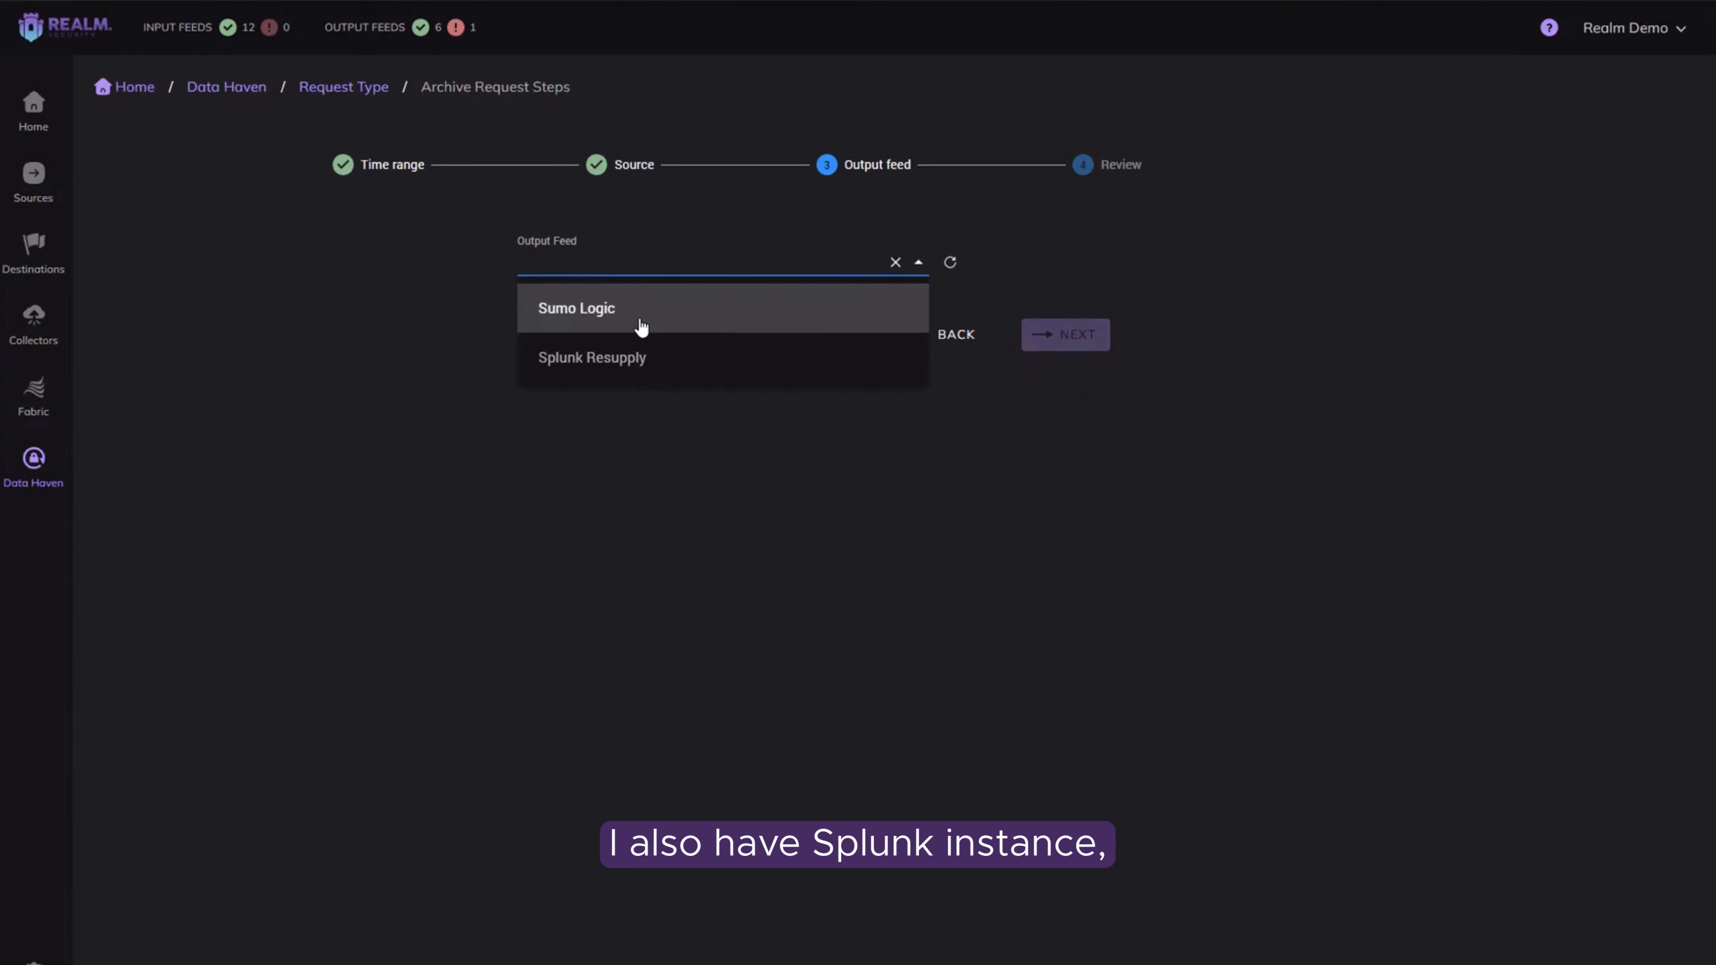
left_click(639, 366)
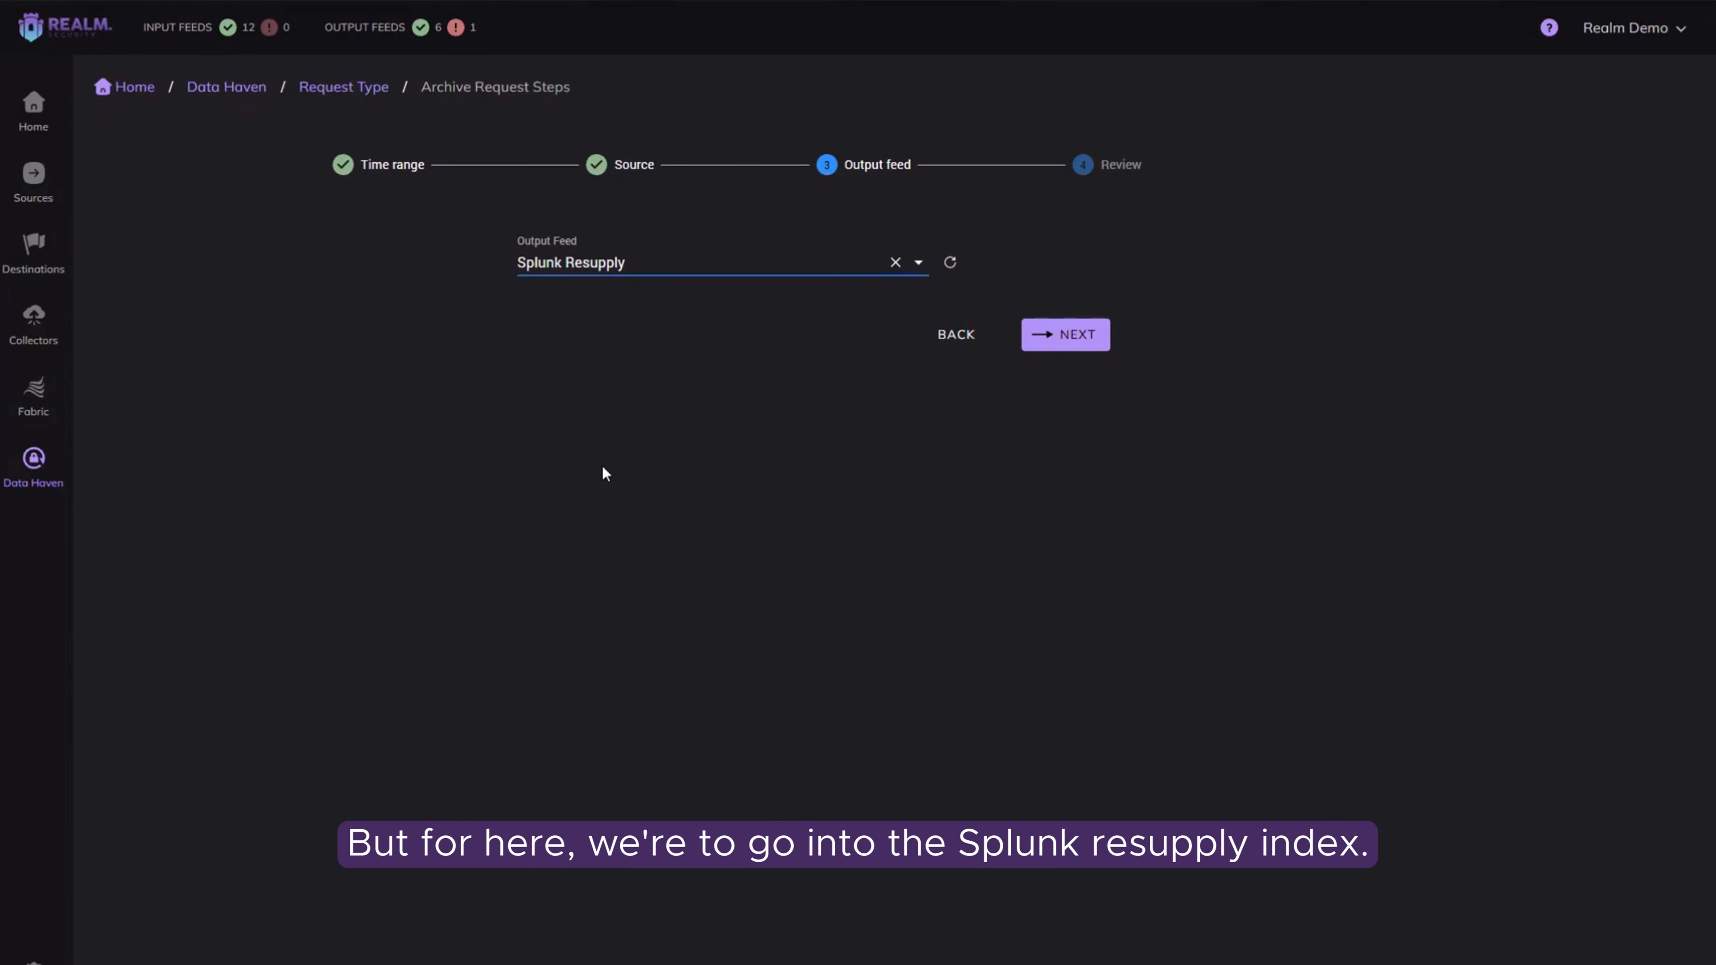
left_click(1081, 344)
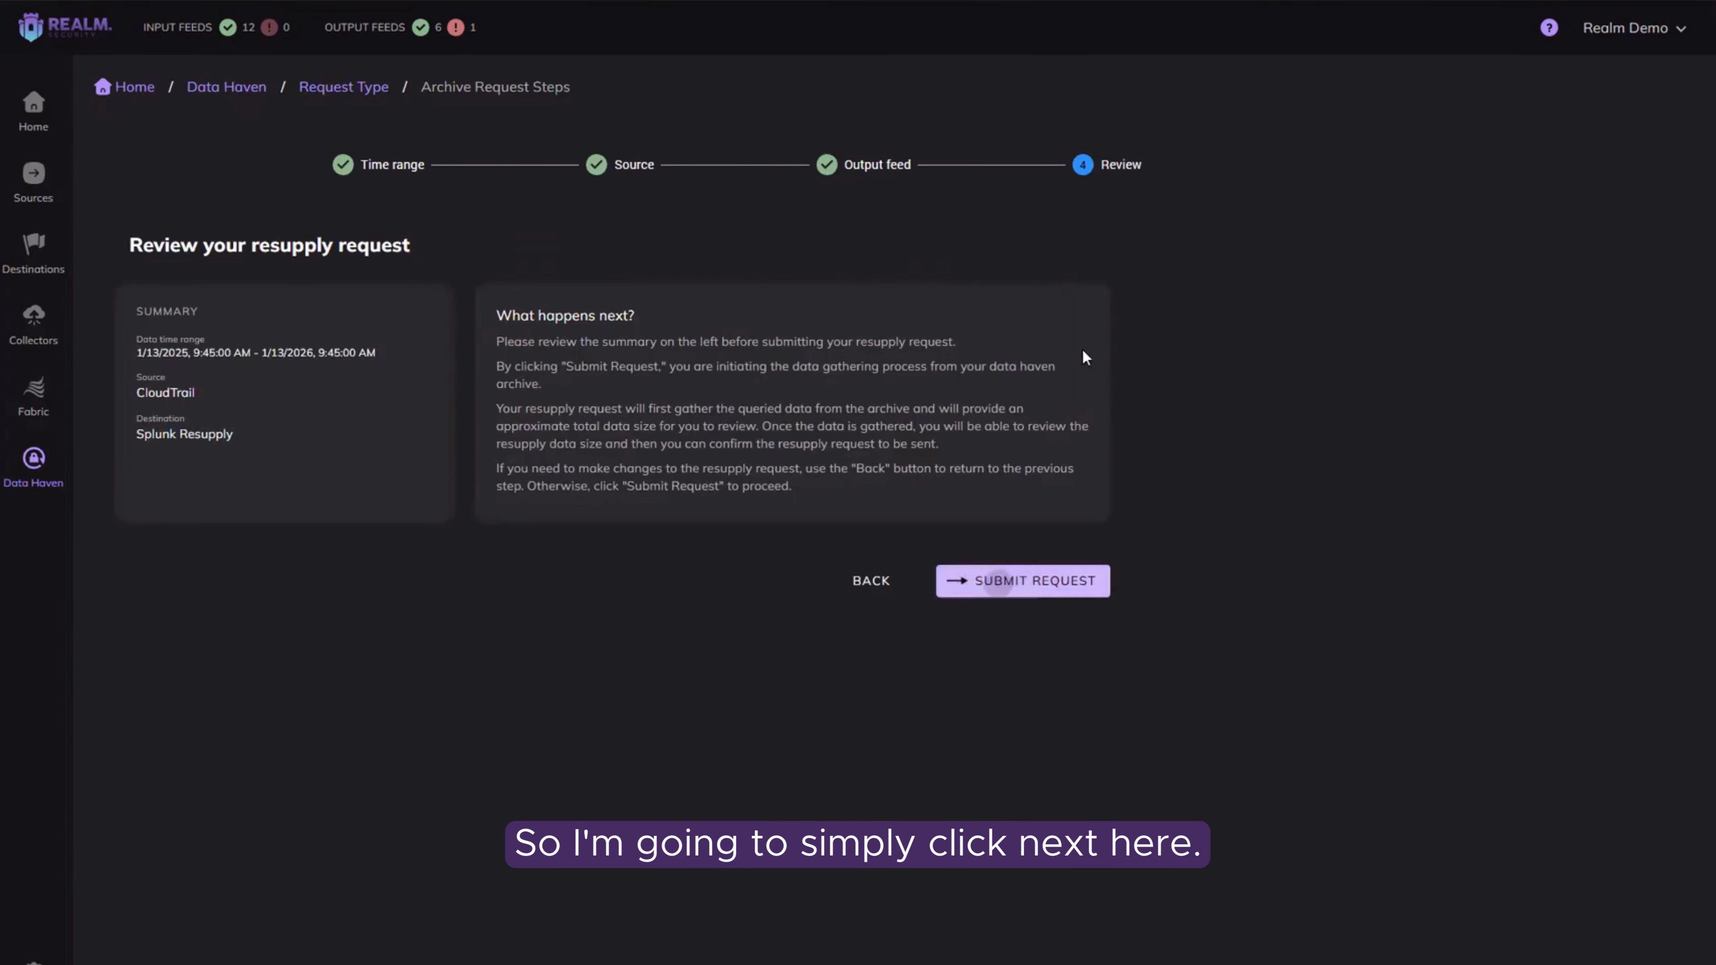
left_click_drag(163, 311, 623, 440)
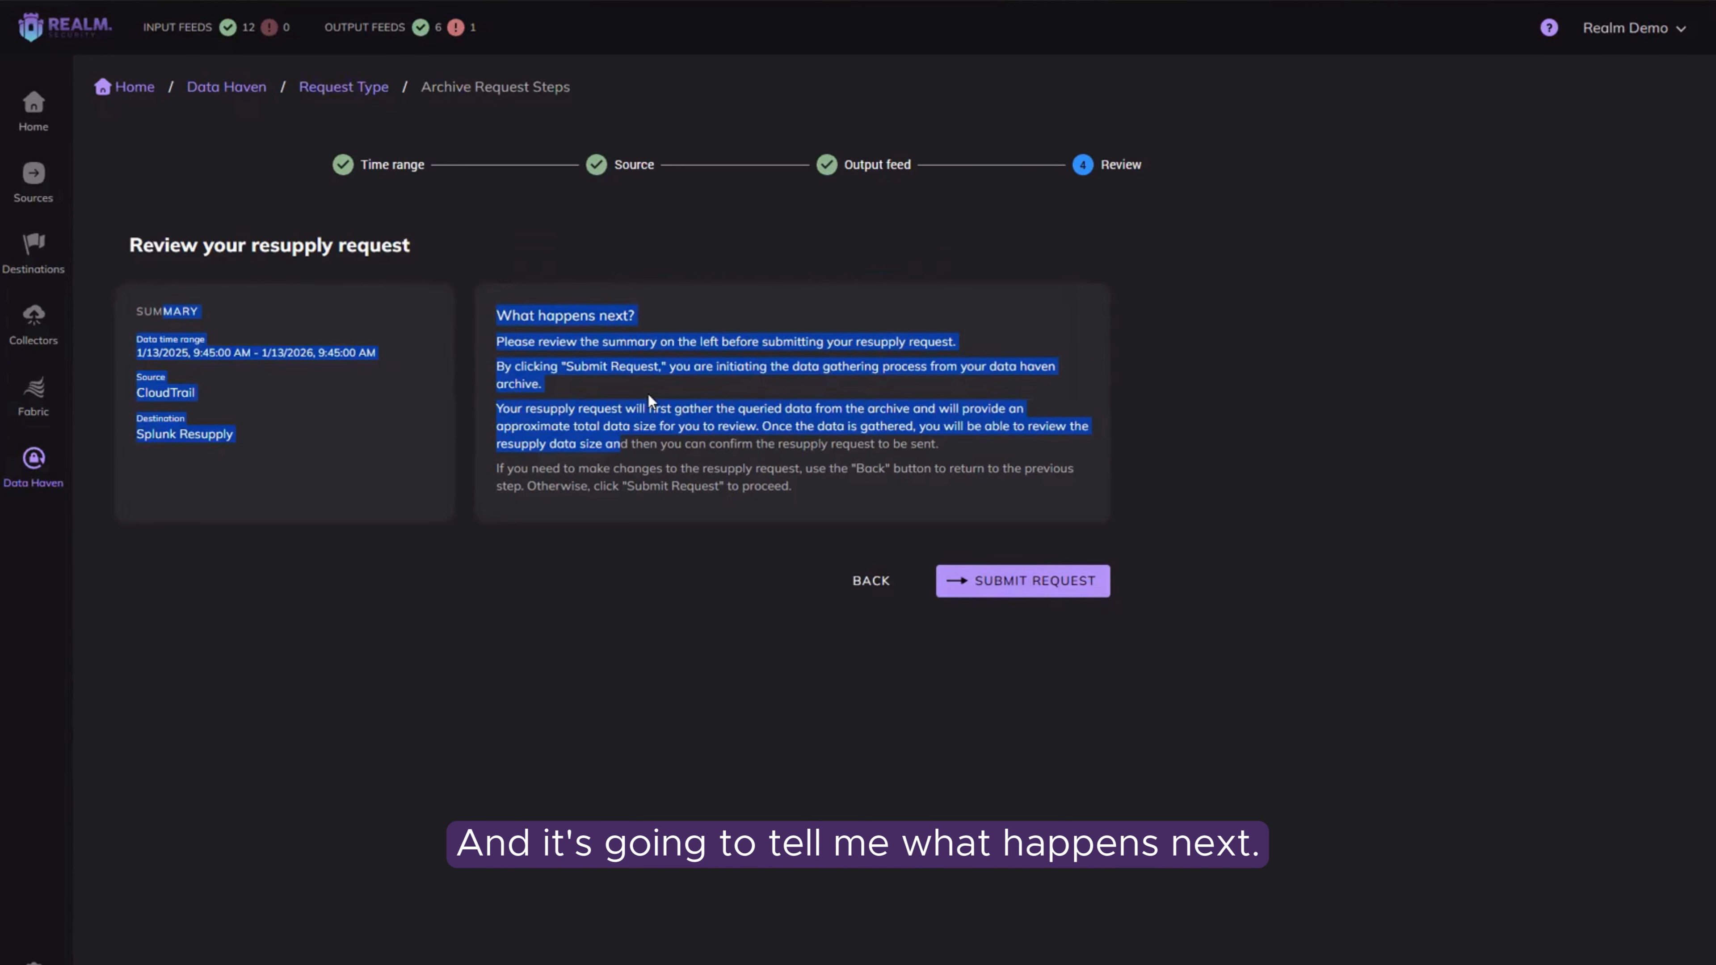
left_click(1059, 596)
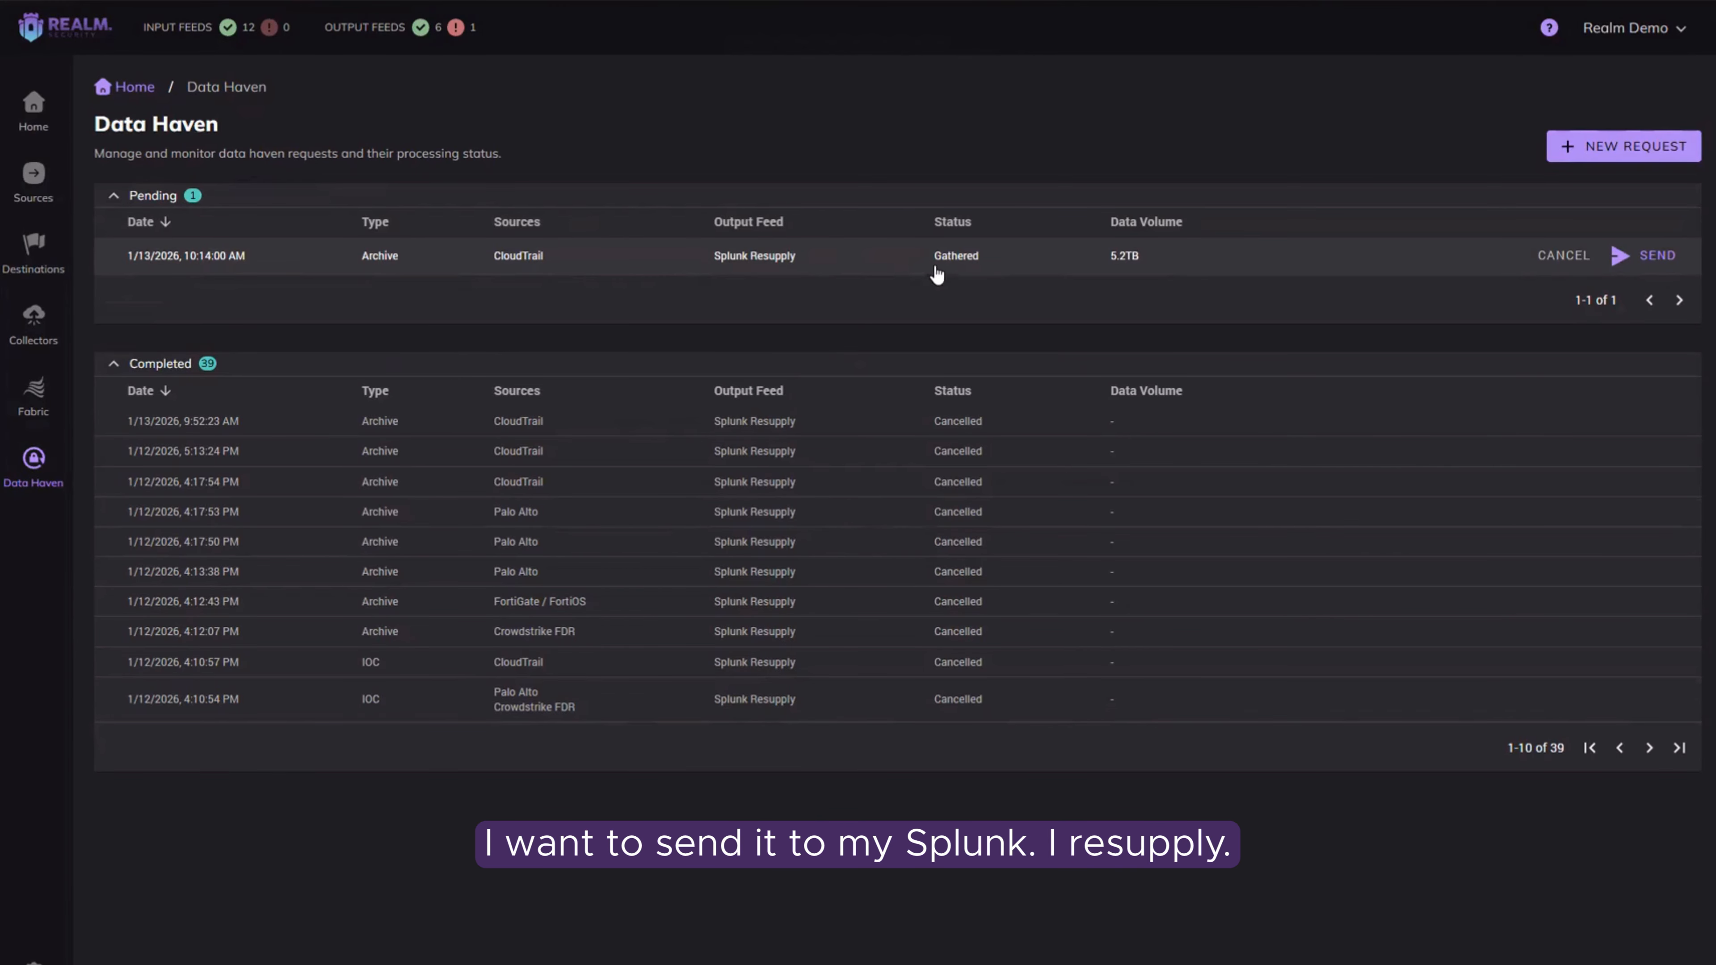
Step: Examine the data volume and details of the pending CloudTrail archive request, and close the details
left_click_drag(1157, 258, 1088, 264)
left_click(1085, 260)
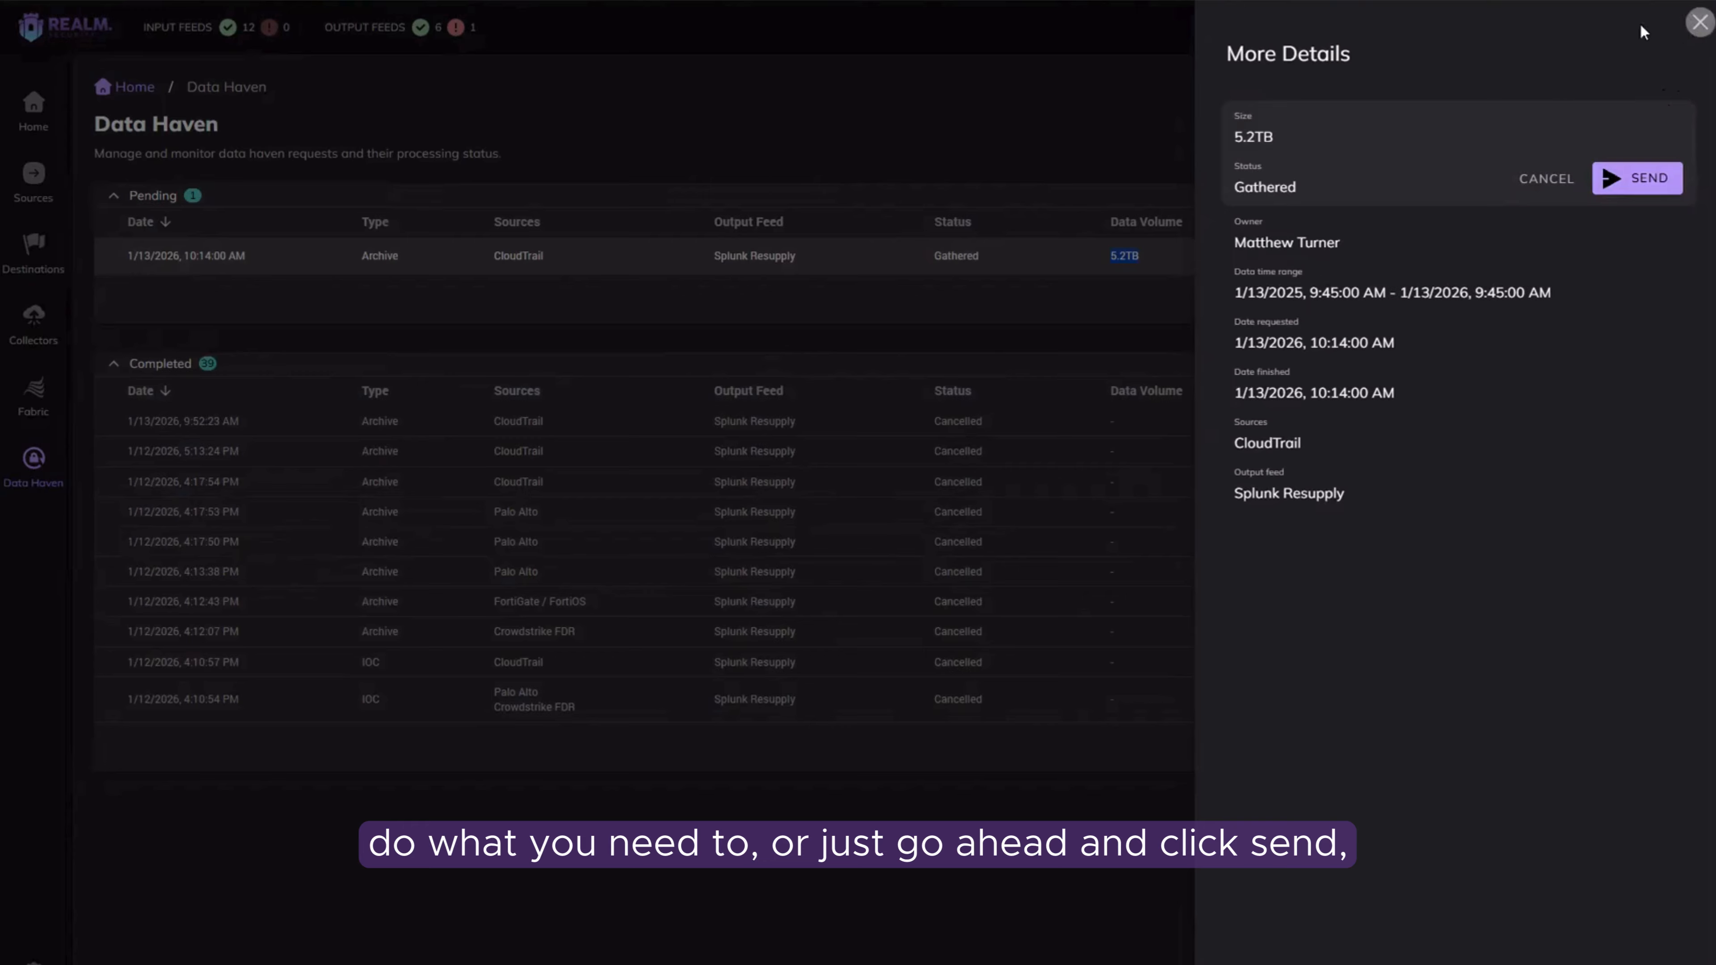
left_click(1699, 22)
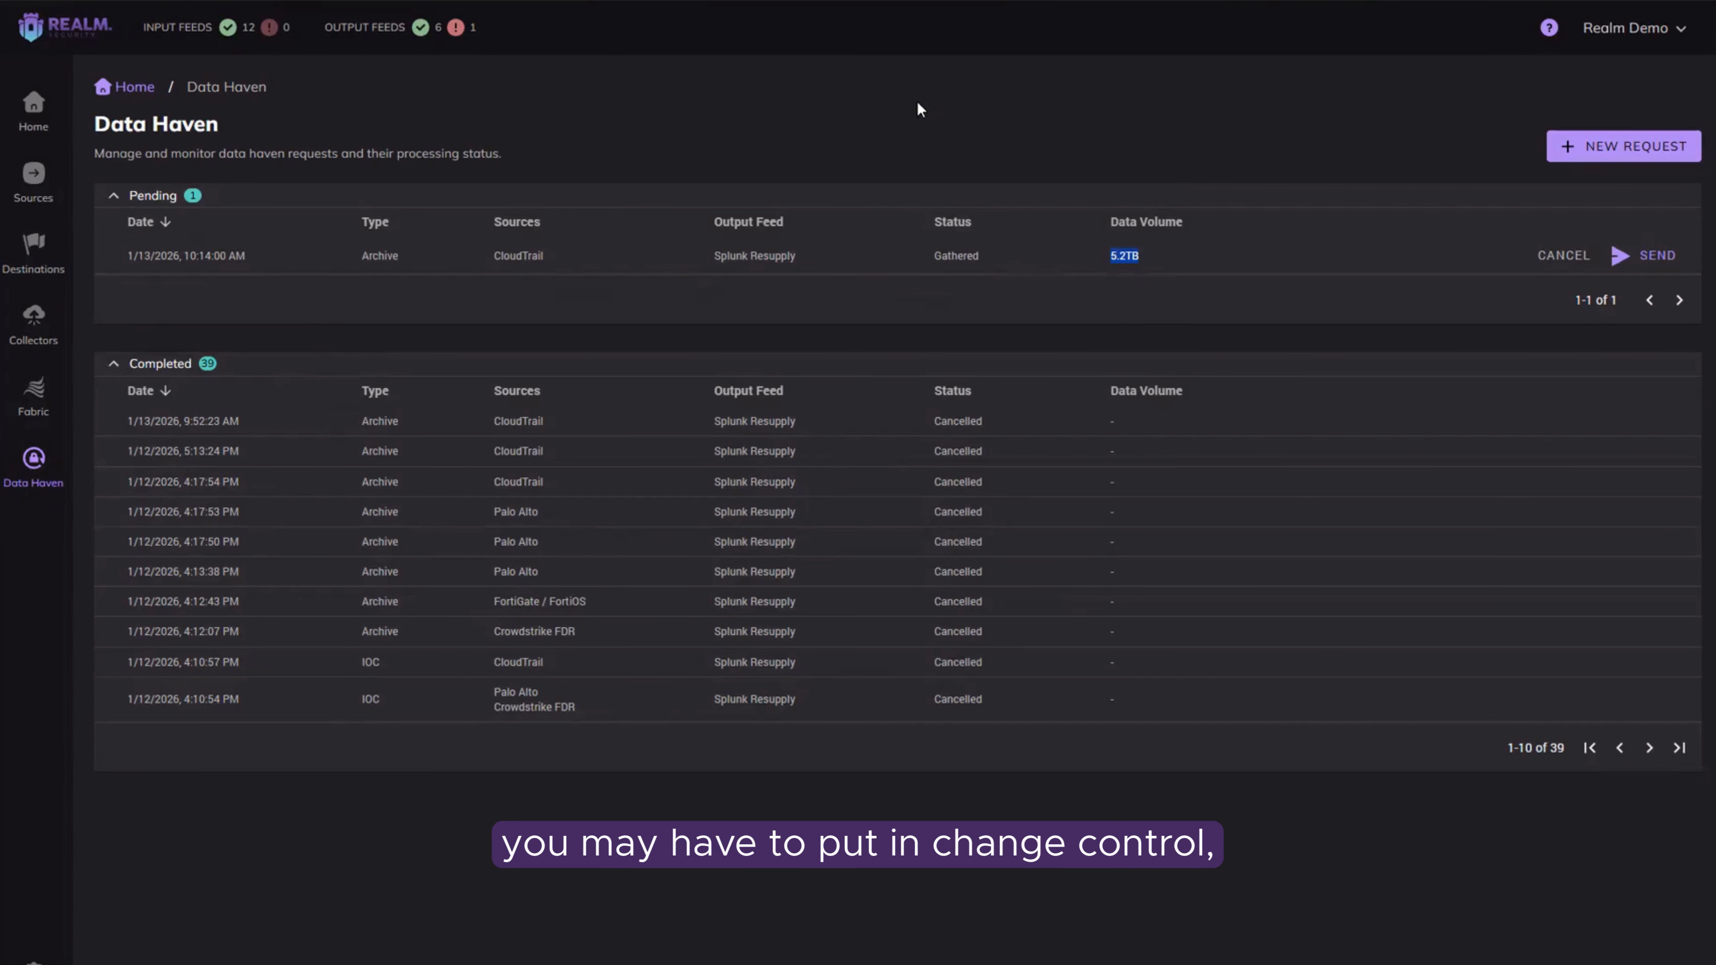
Step: Start another new resupply request using the IOC-based resupply type
left_click(1570, 159)
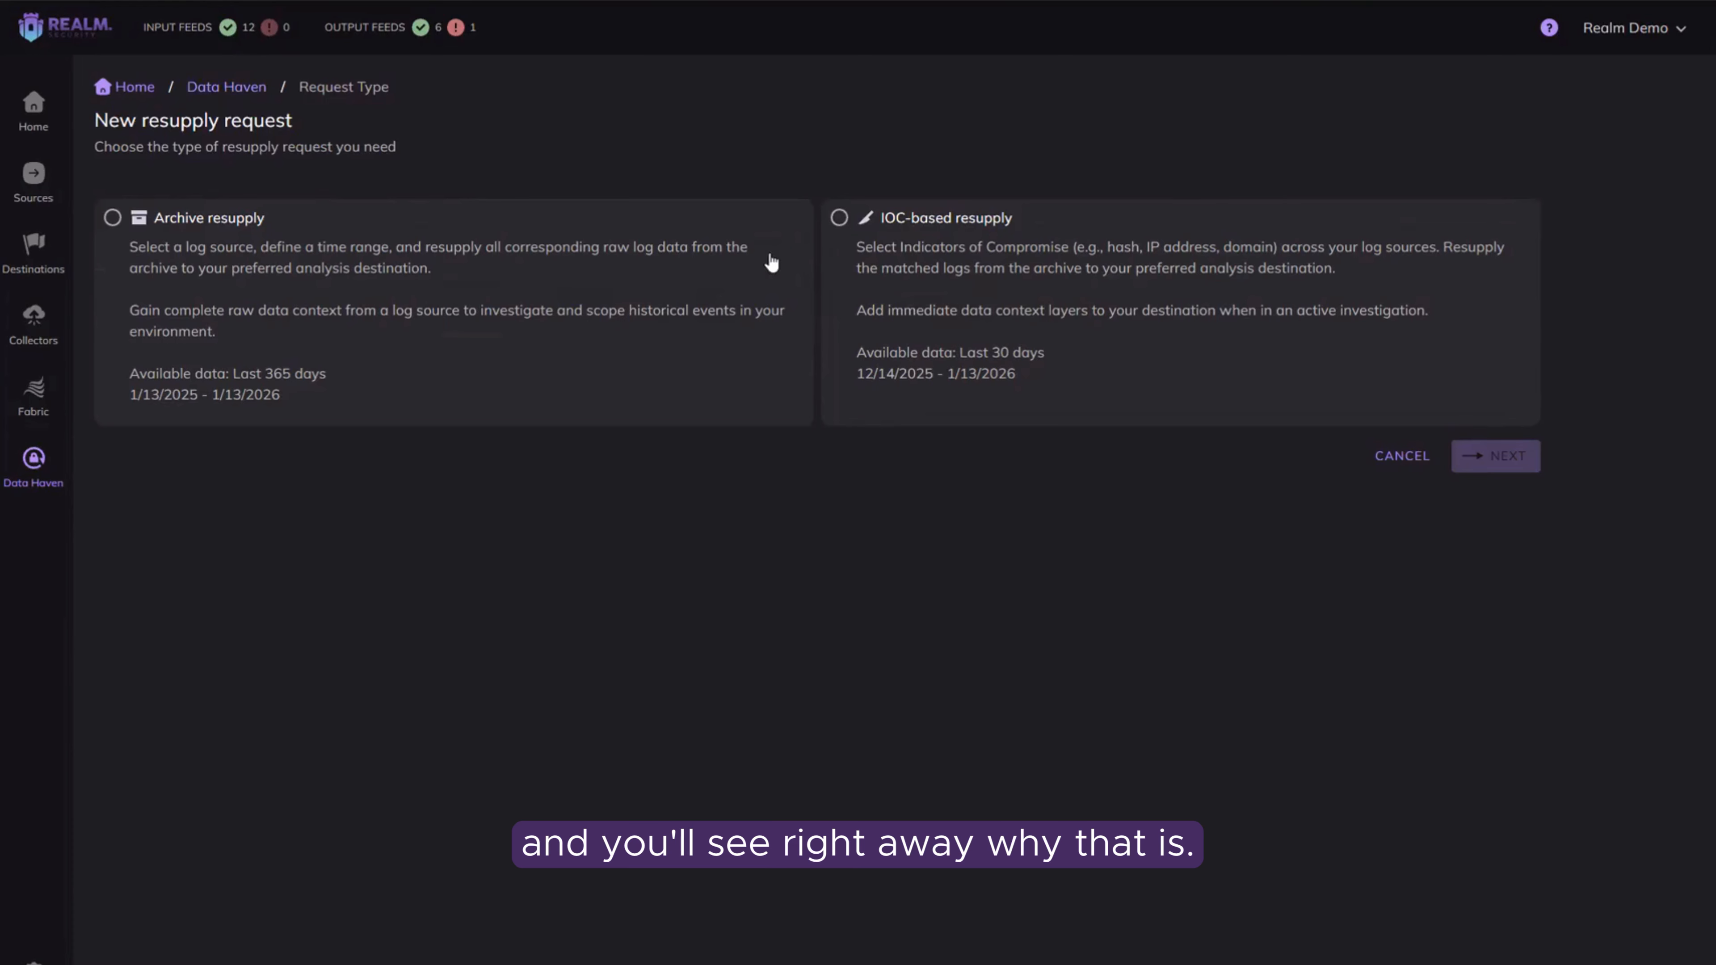
left_click(838, 223)
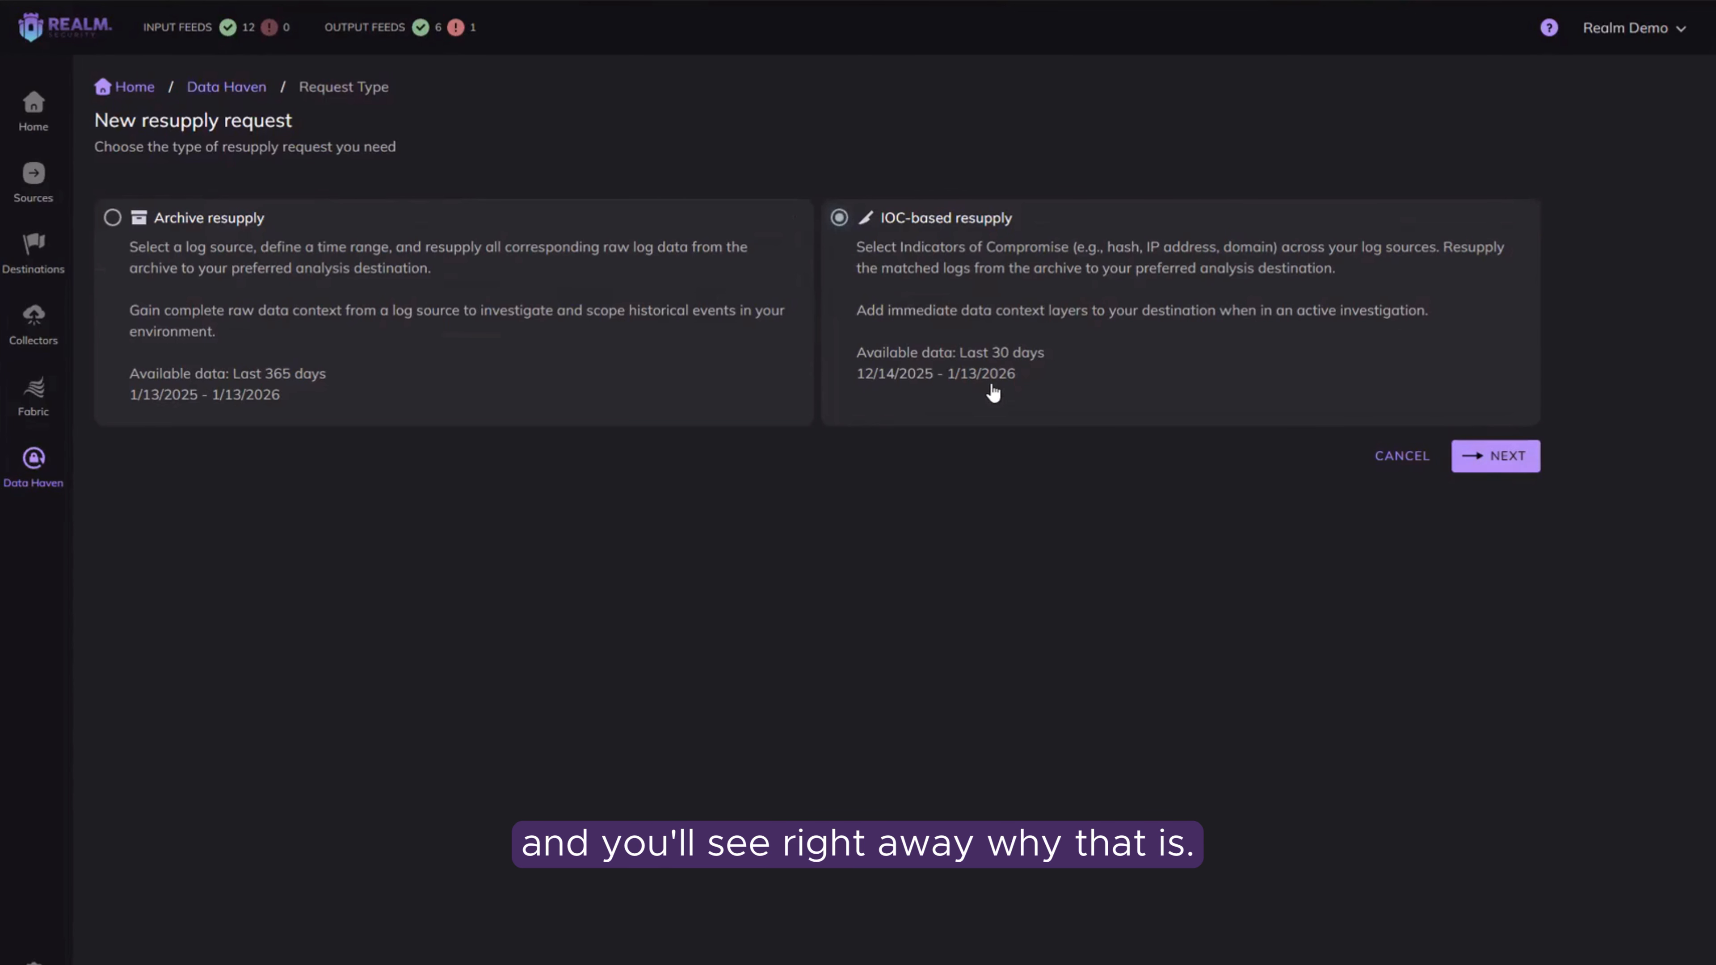
left_click(1513, 462)
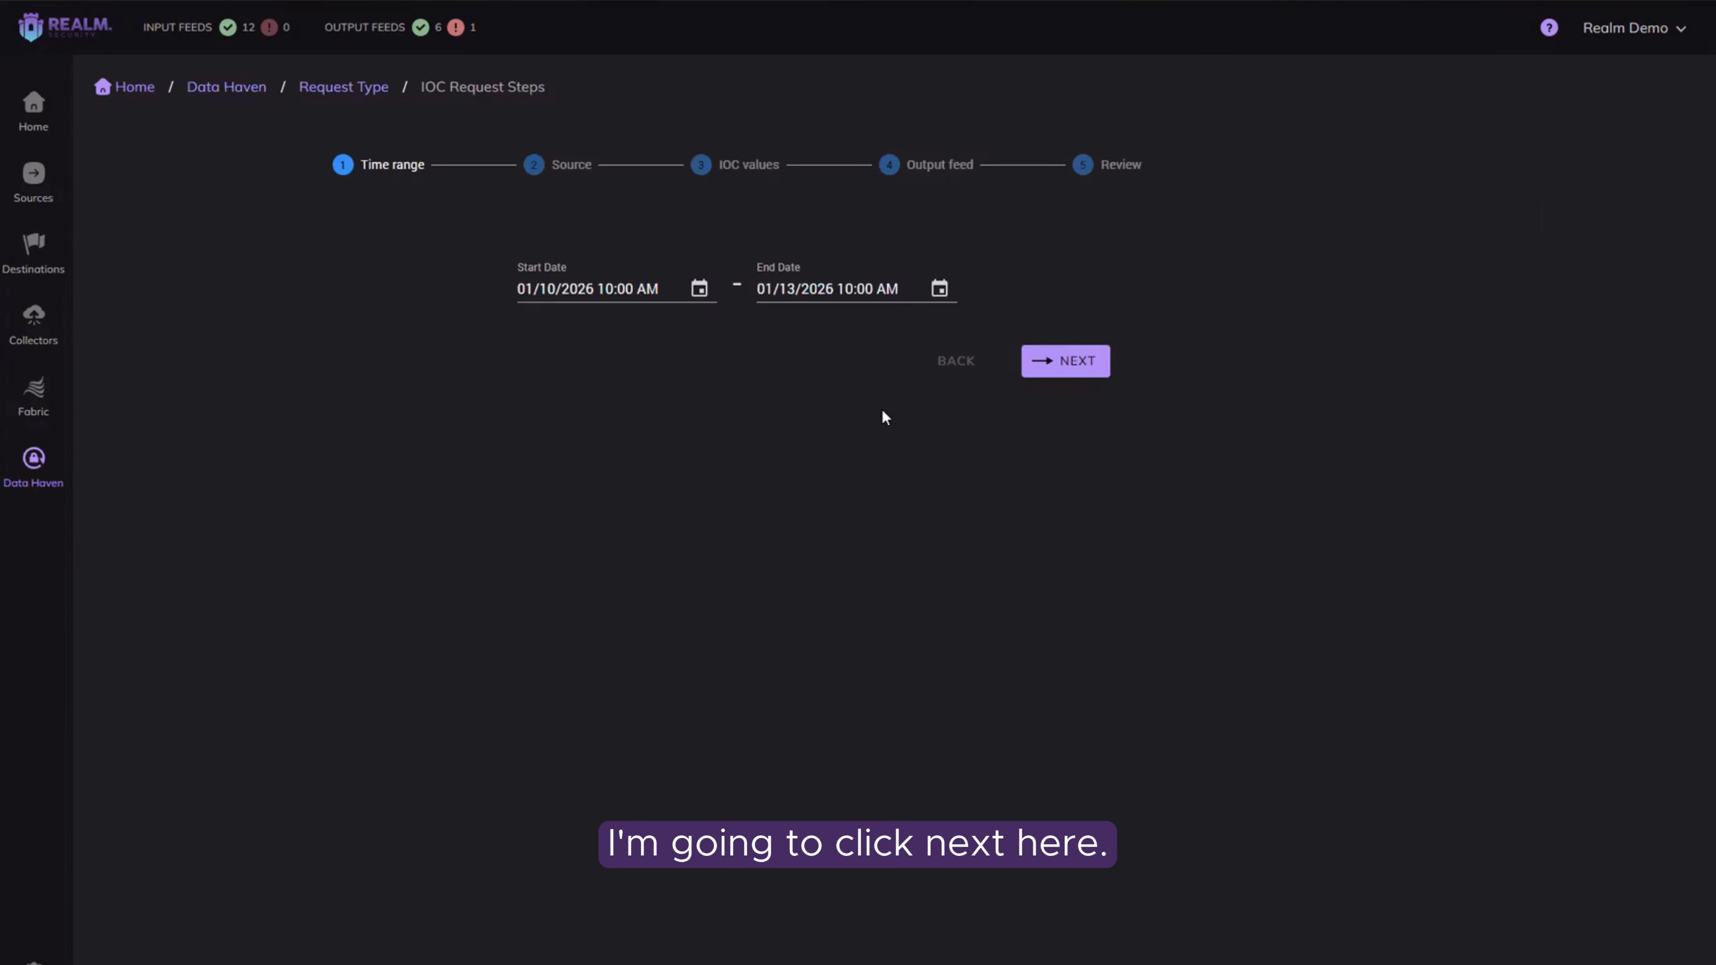
Step: Set the IOC request's start date to 12/14/2025 10:00 AM and continue to the source selection
left_click(698, 289)
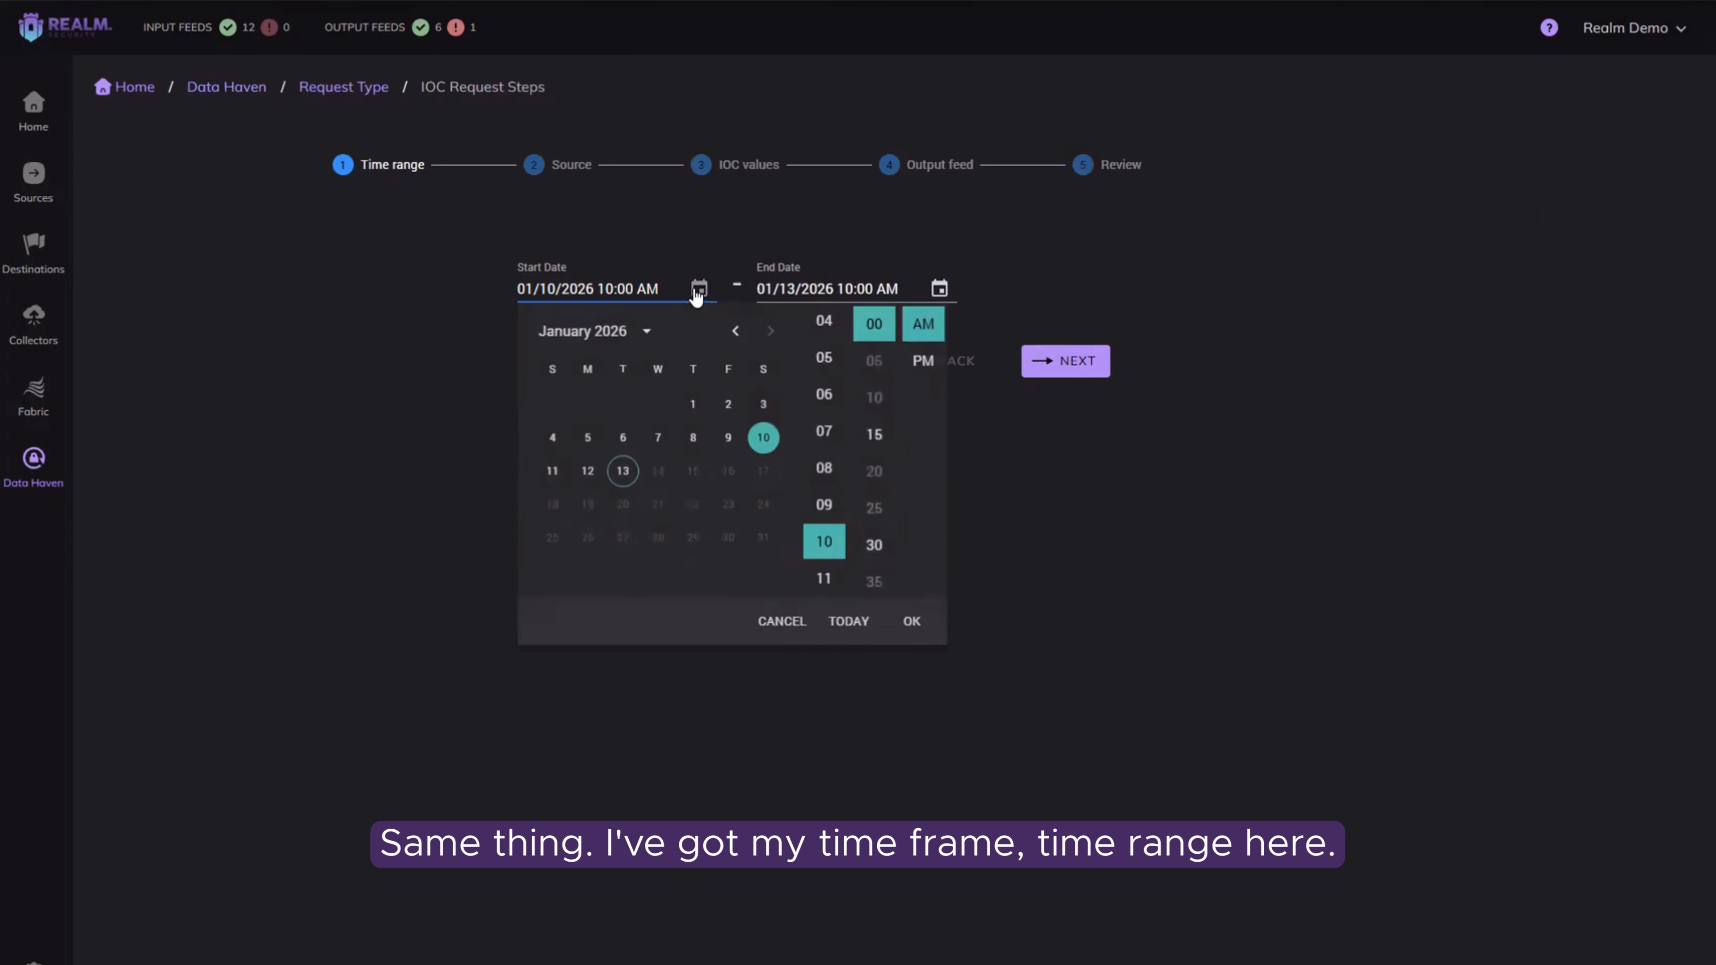
left_click(653, 335)
left_click(556, 370)
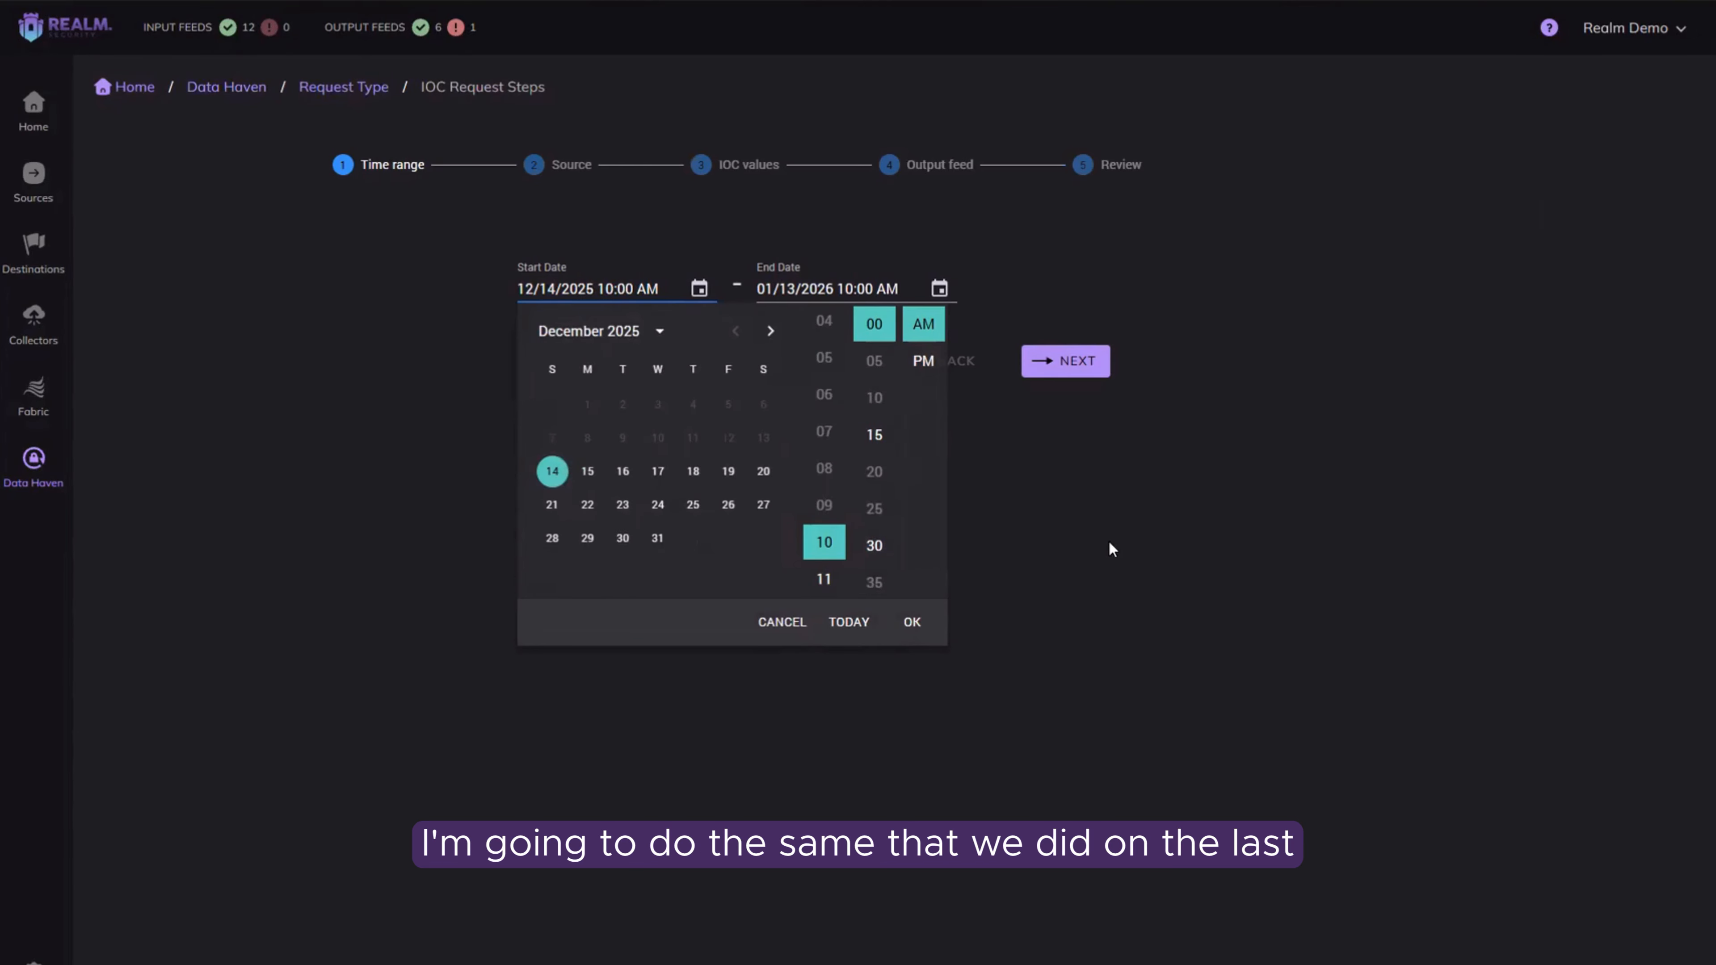
left_click(1110, 543)
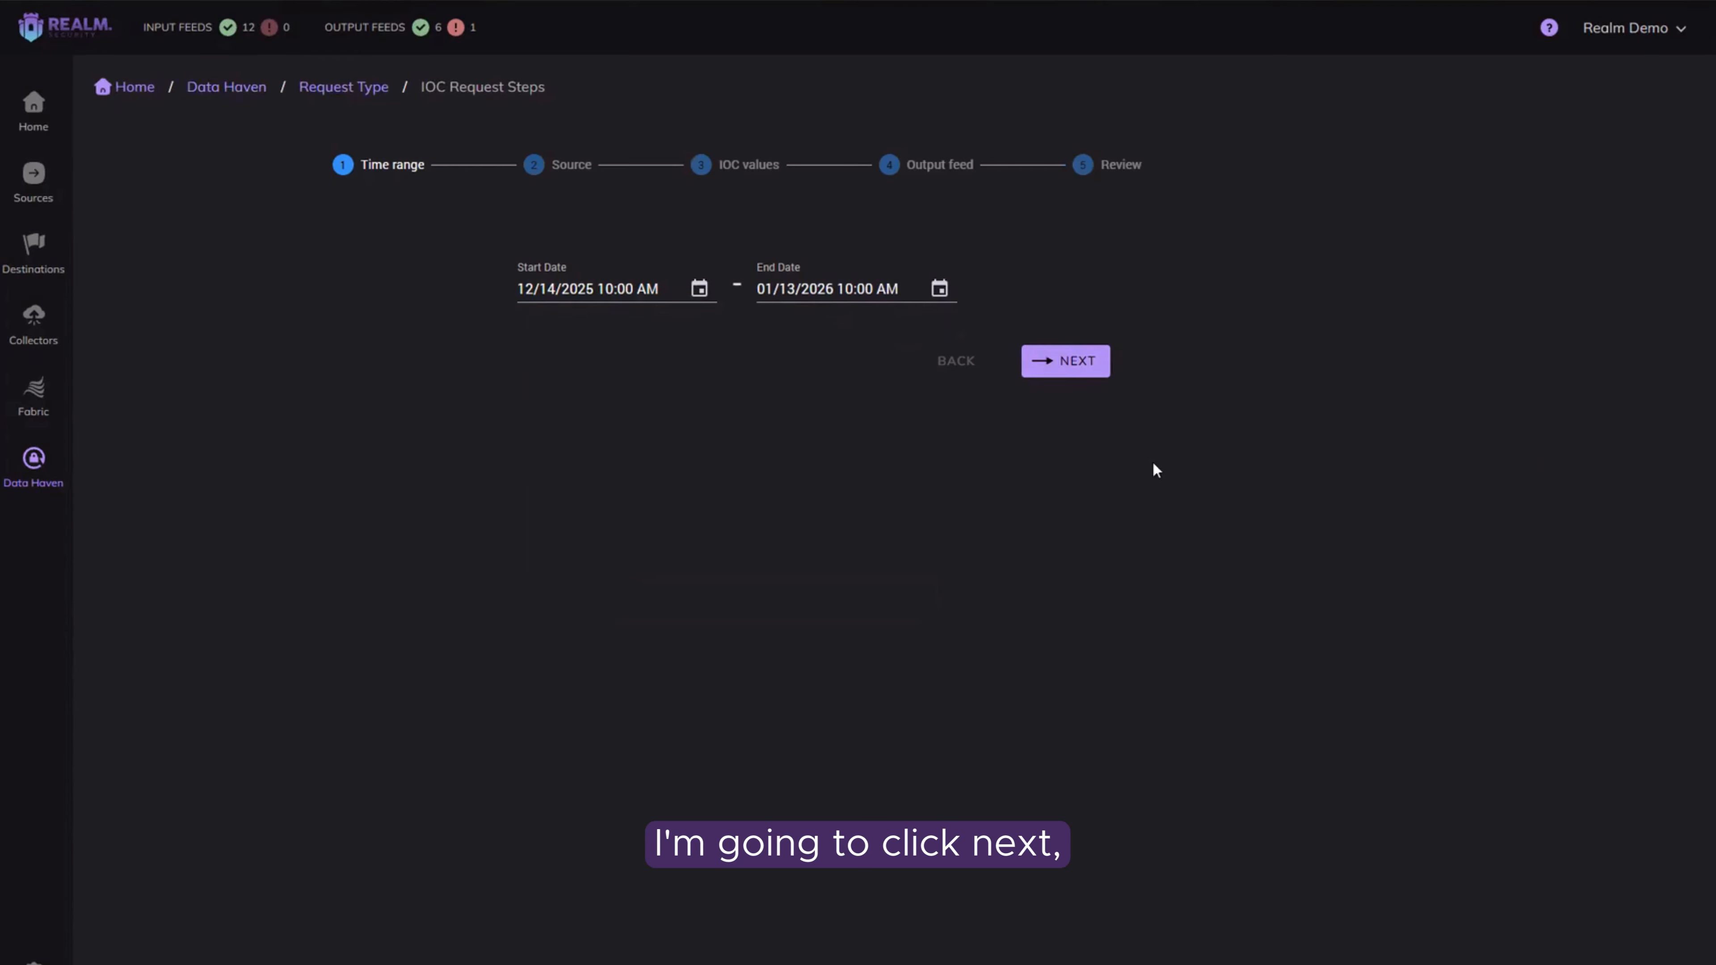
left_click(1077, 369)
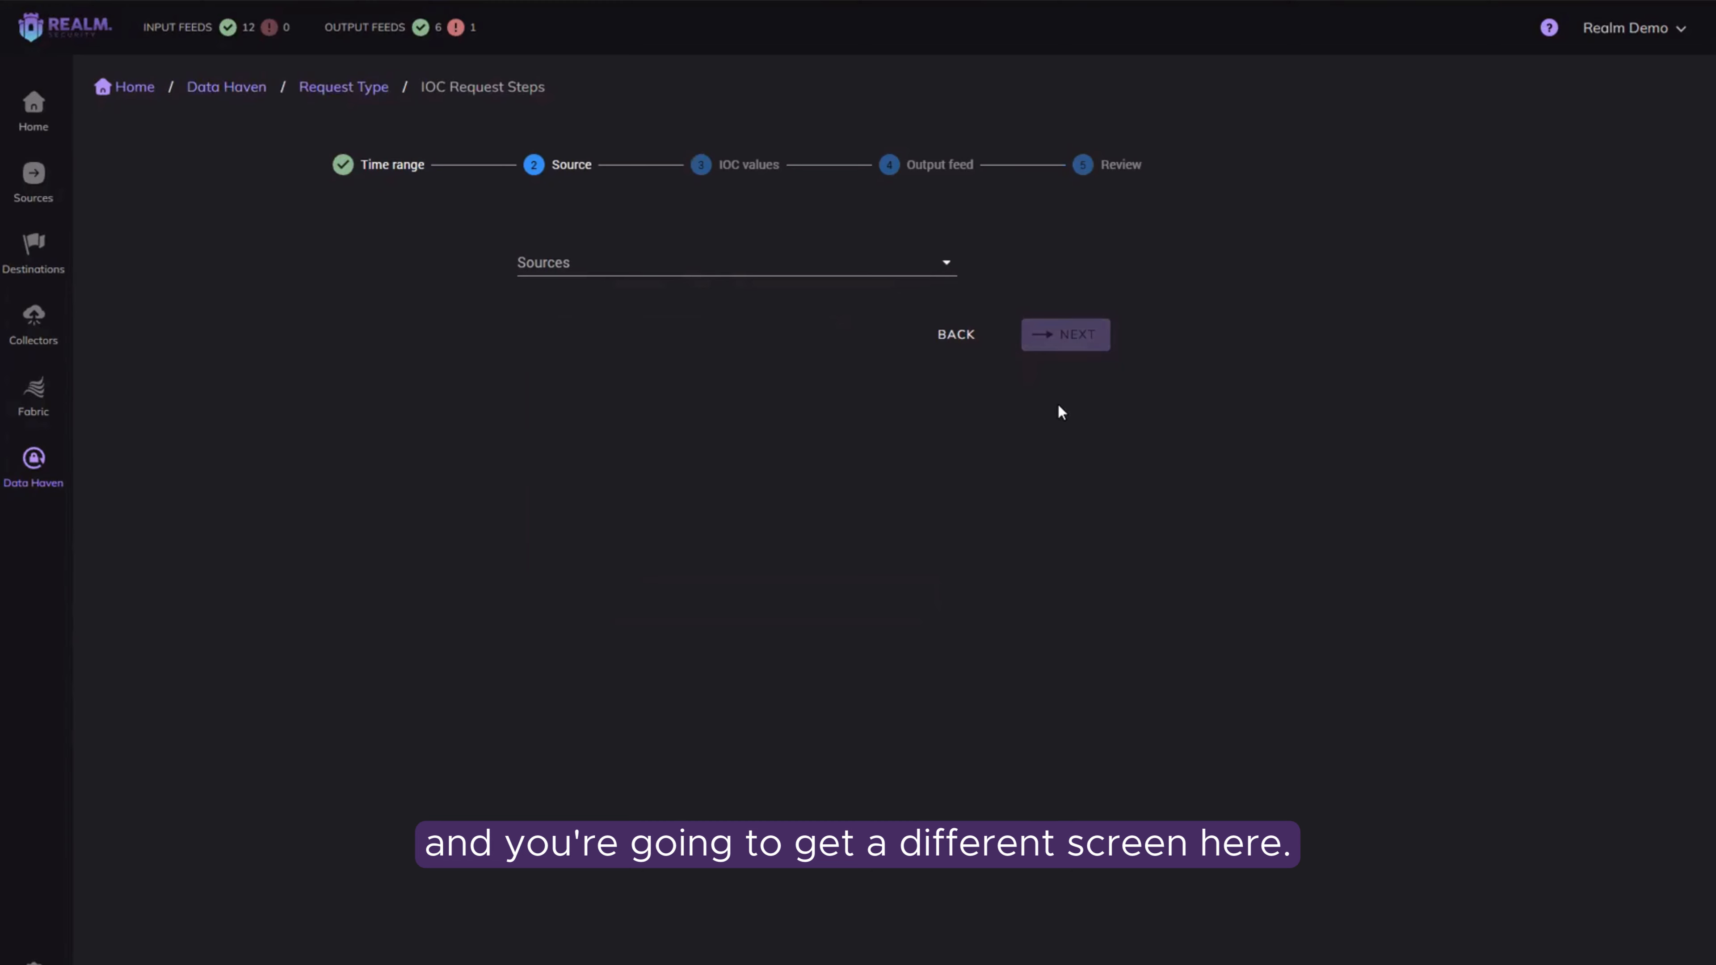
Step: Choose CloudTrail as the source for the IOC request
left_click(953, 269)
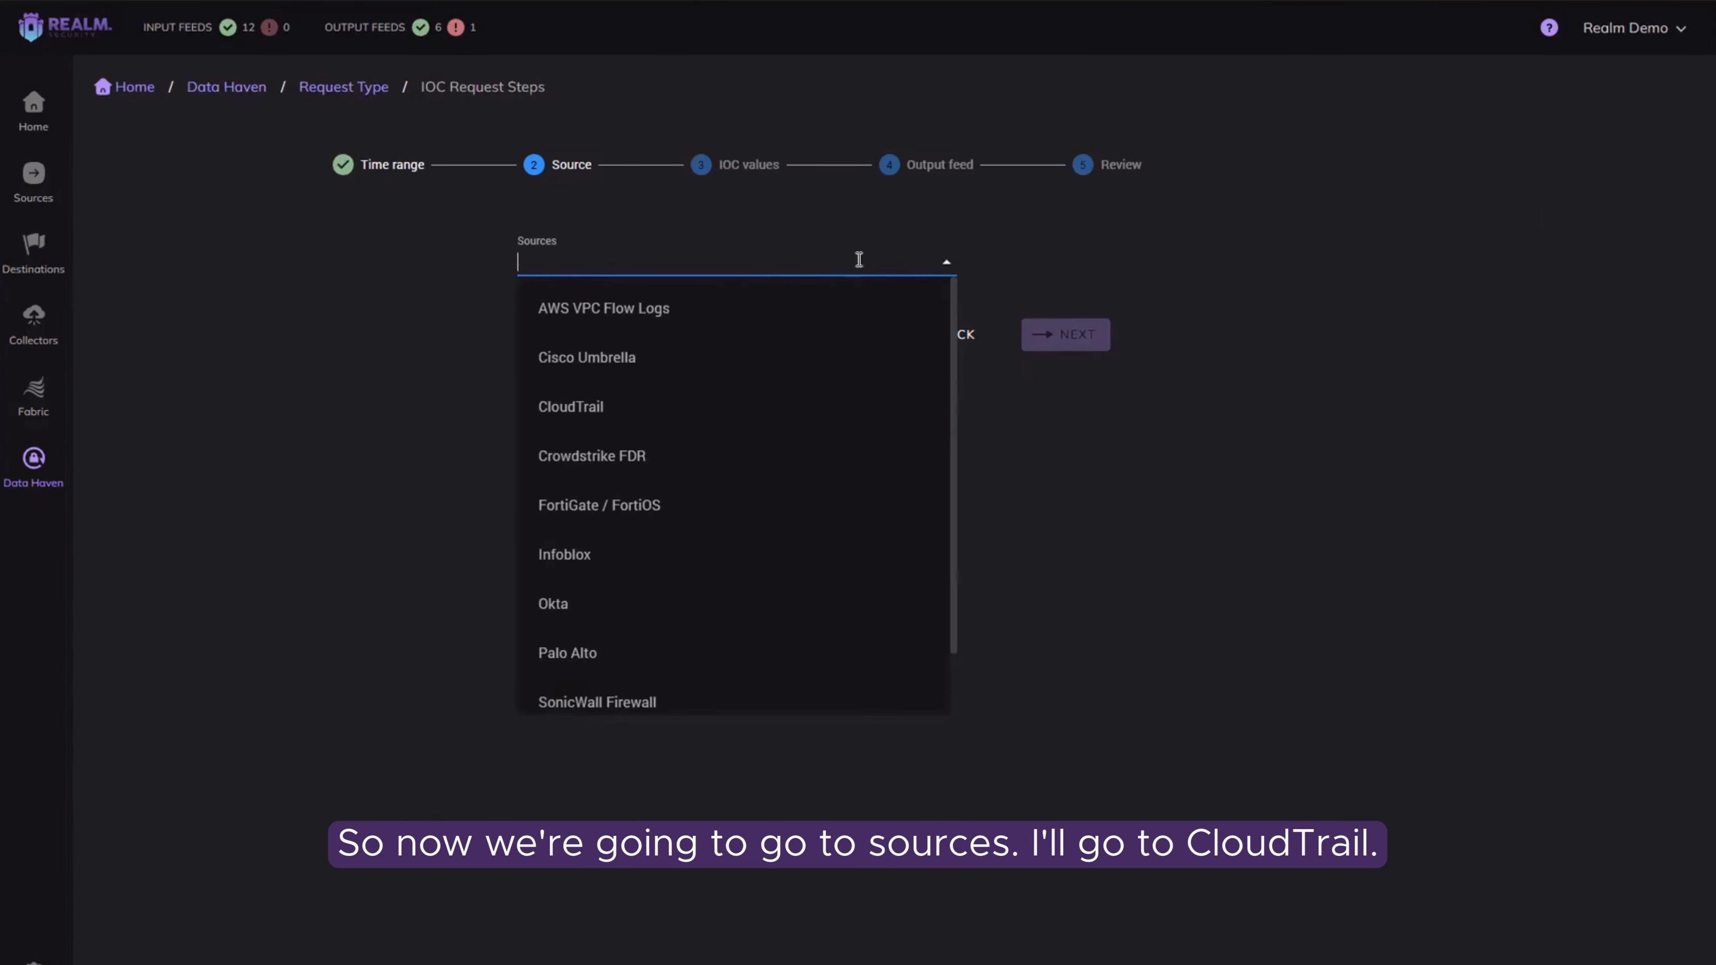
left_click(582, 409)
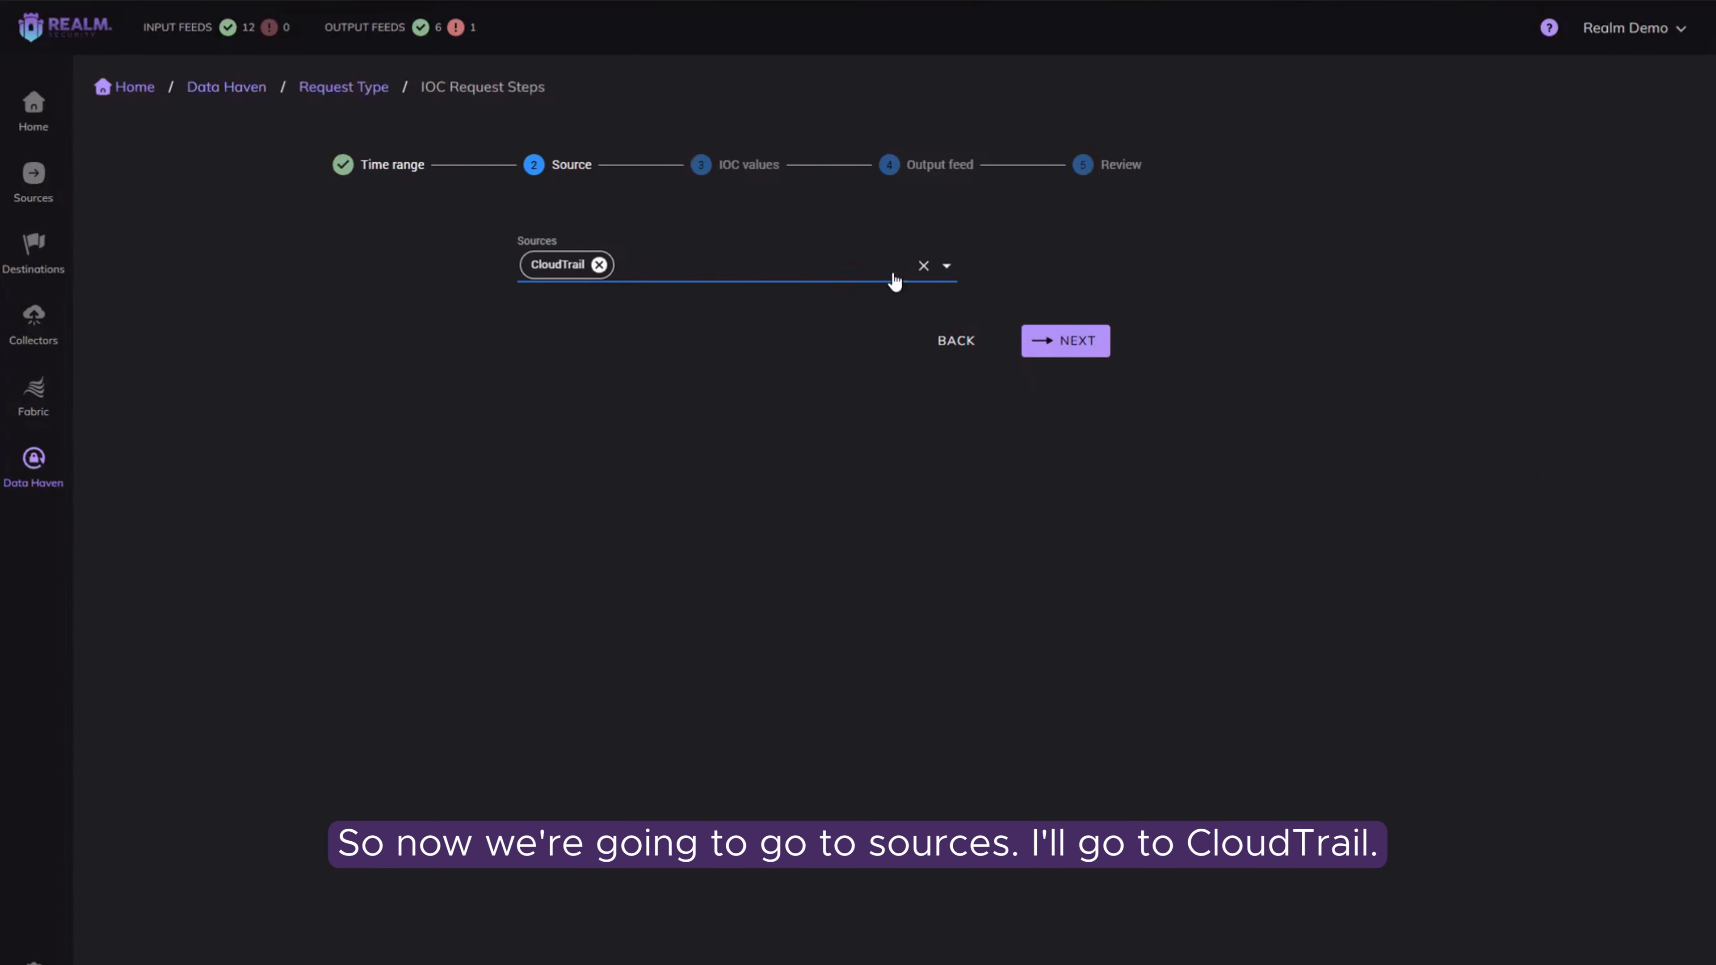
left_click(854, 269)
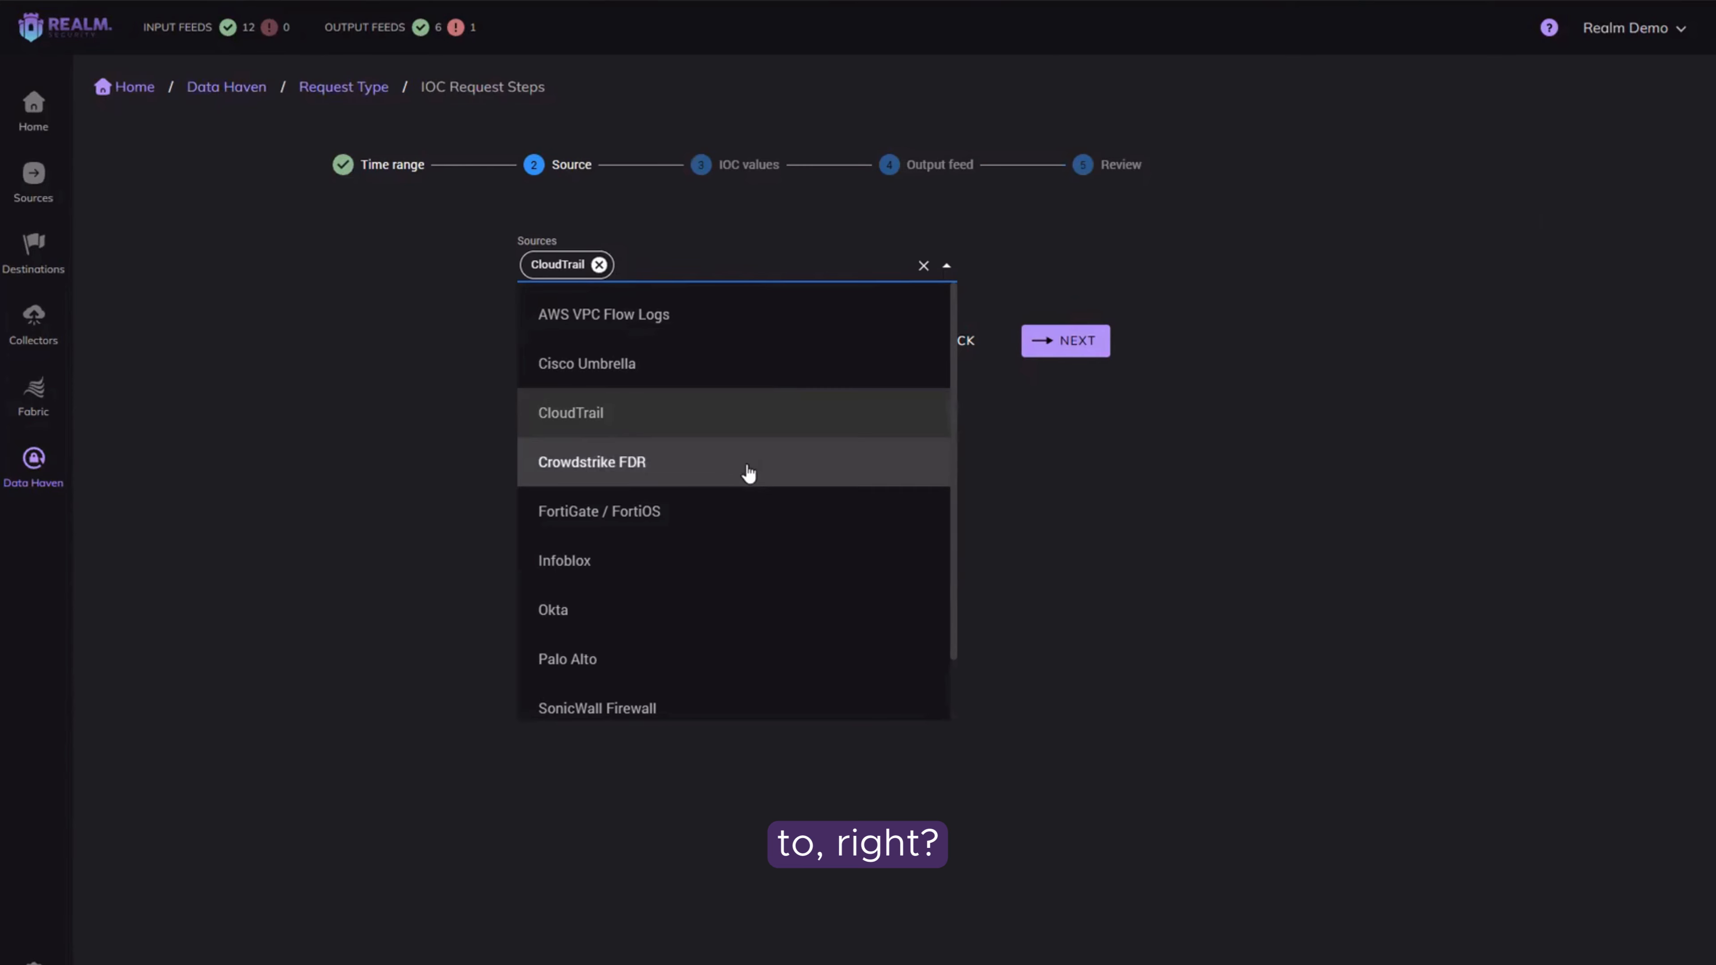
left_click(731, 512)
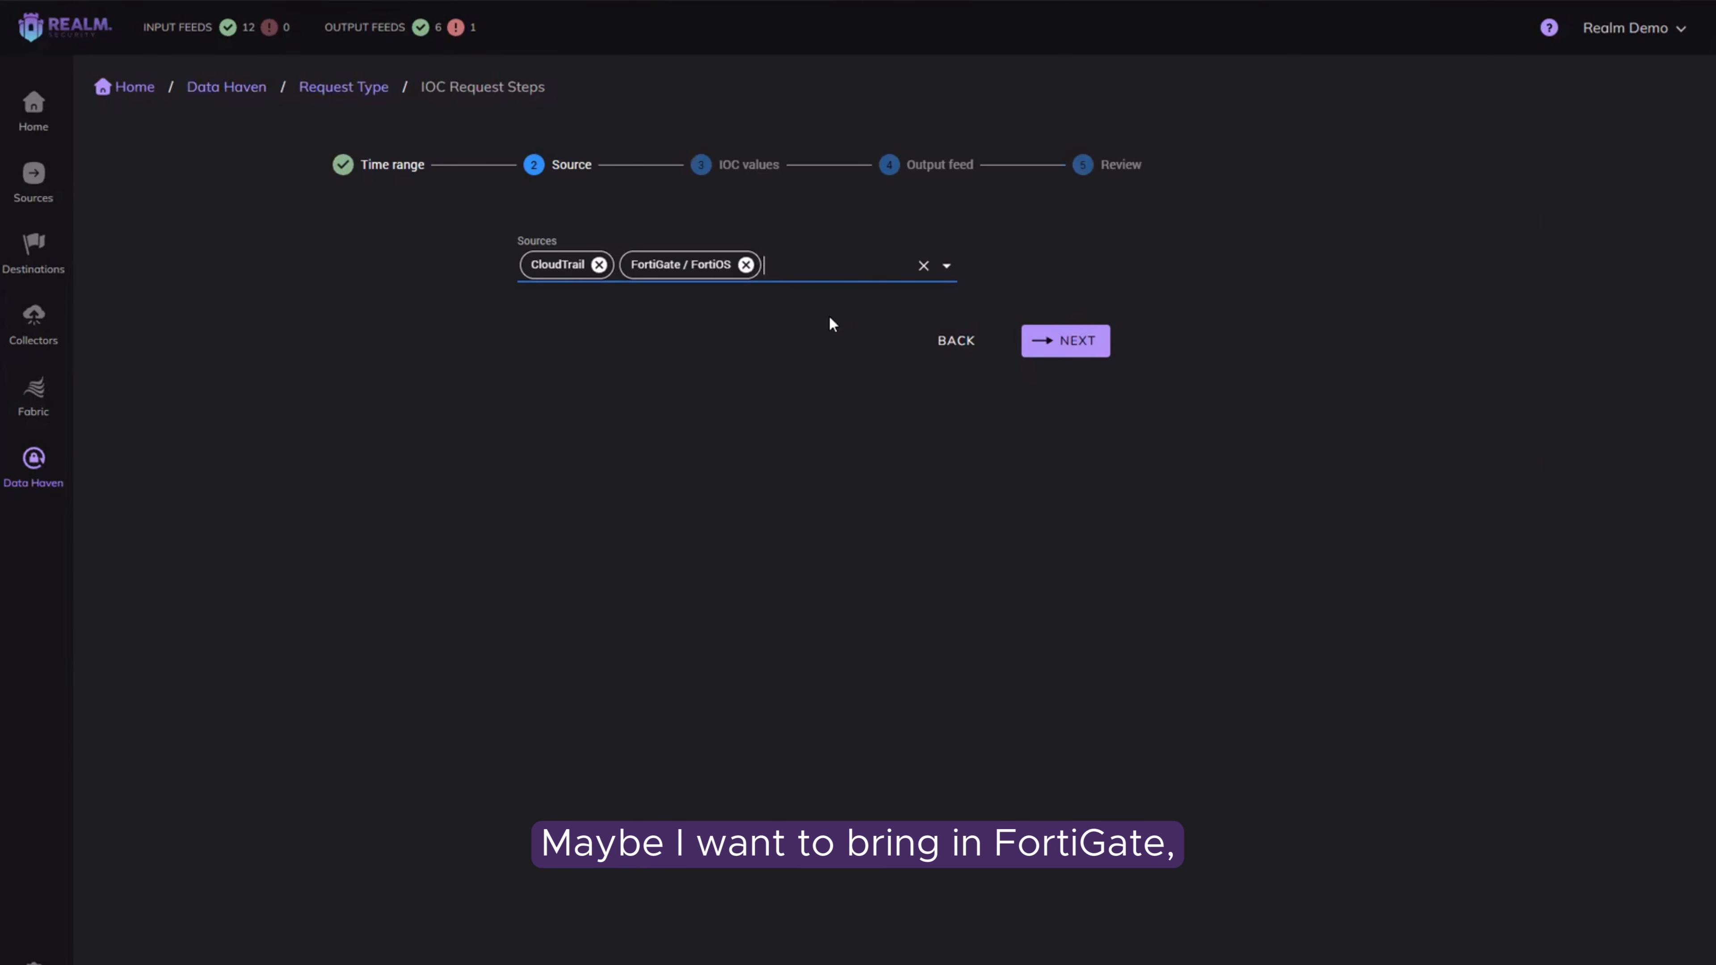
left_click(746, 265)
left_click(715, 570)
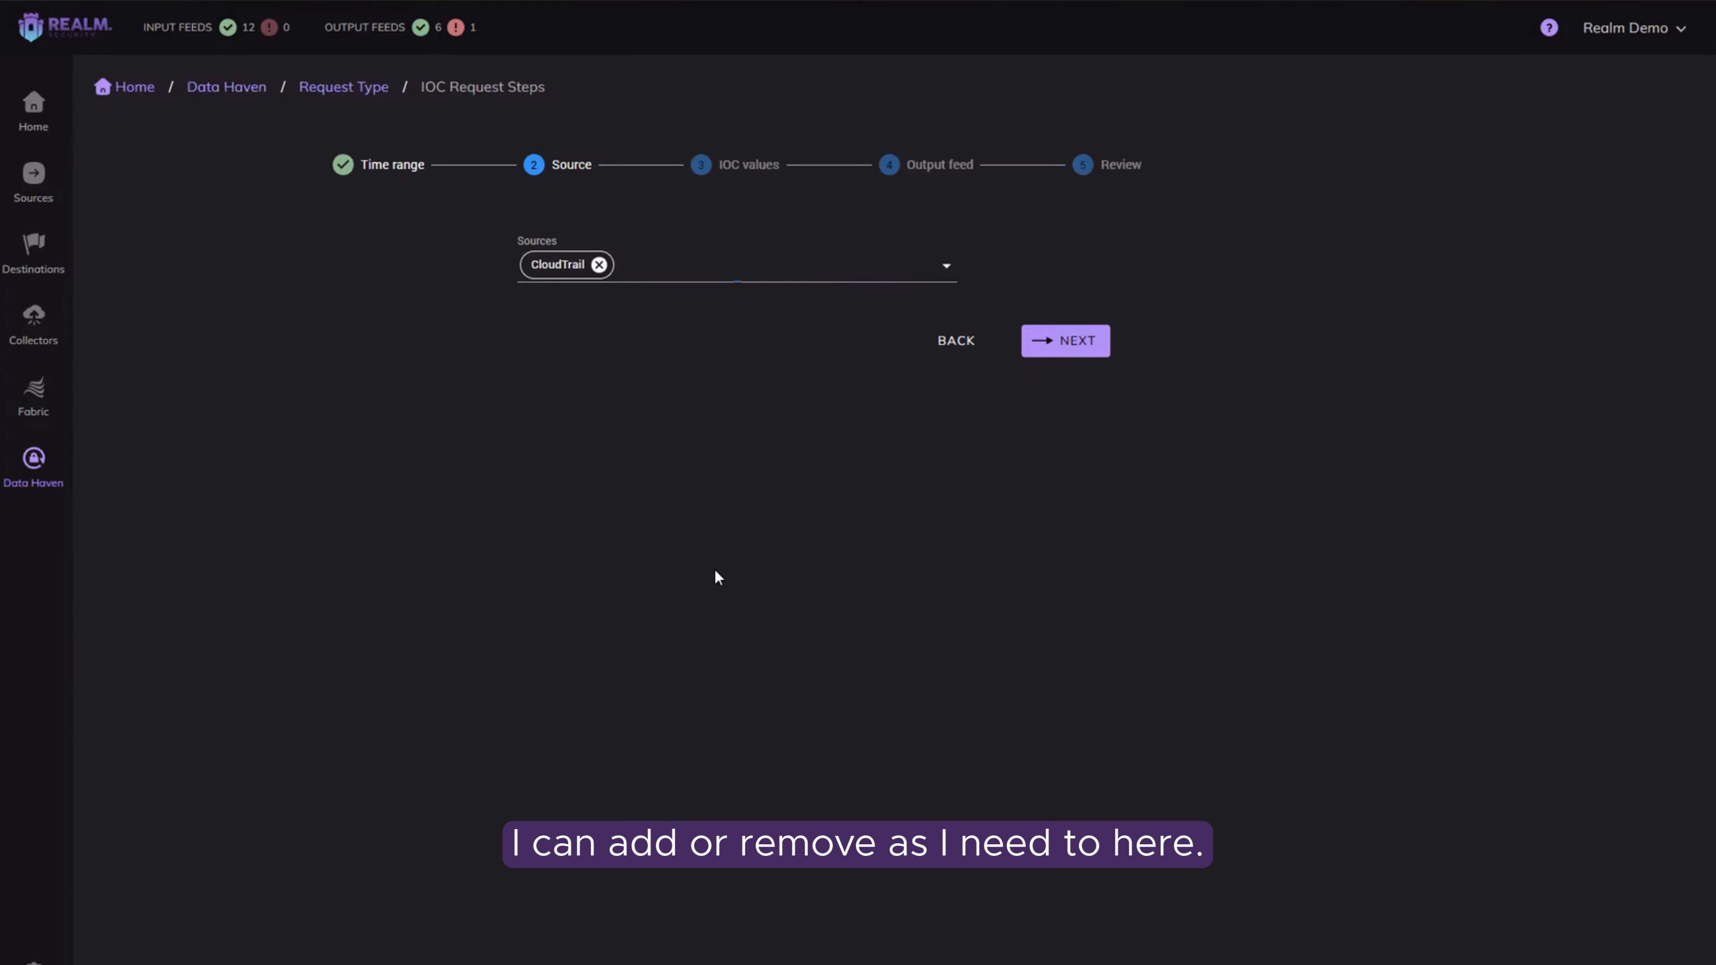
Step: Continue to the IOC values and define a condition where the ip address contains 10.0.0.1
left_click(1091, 339)
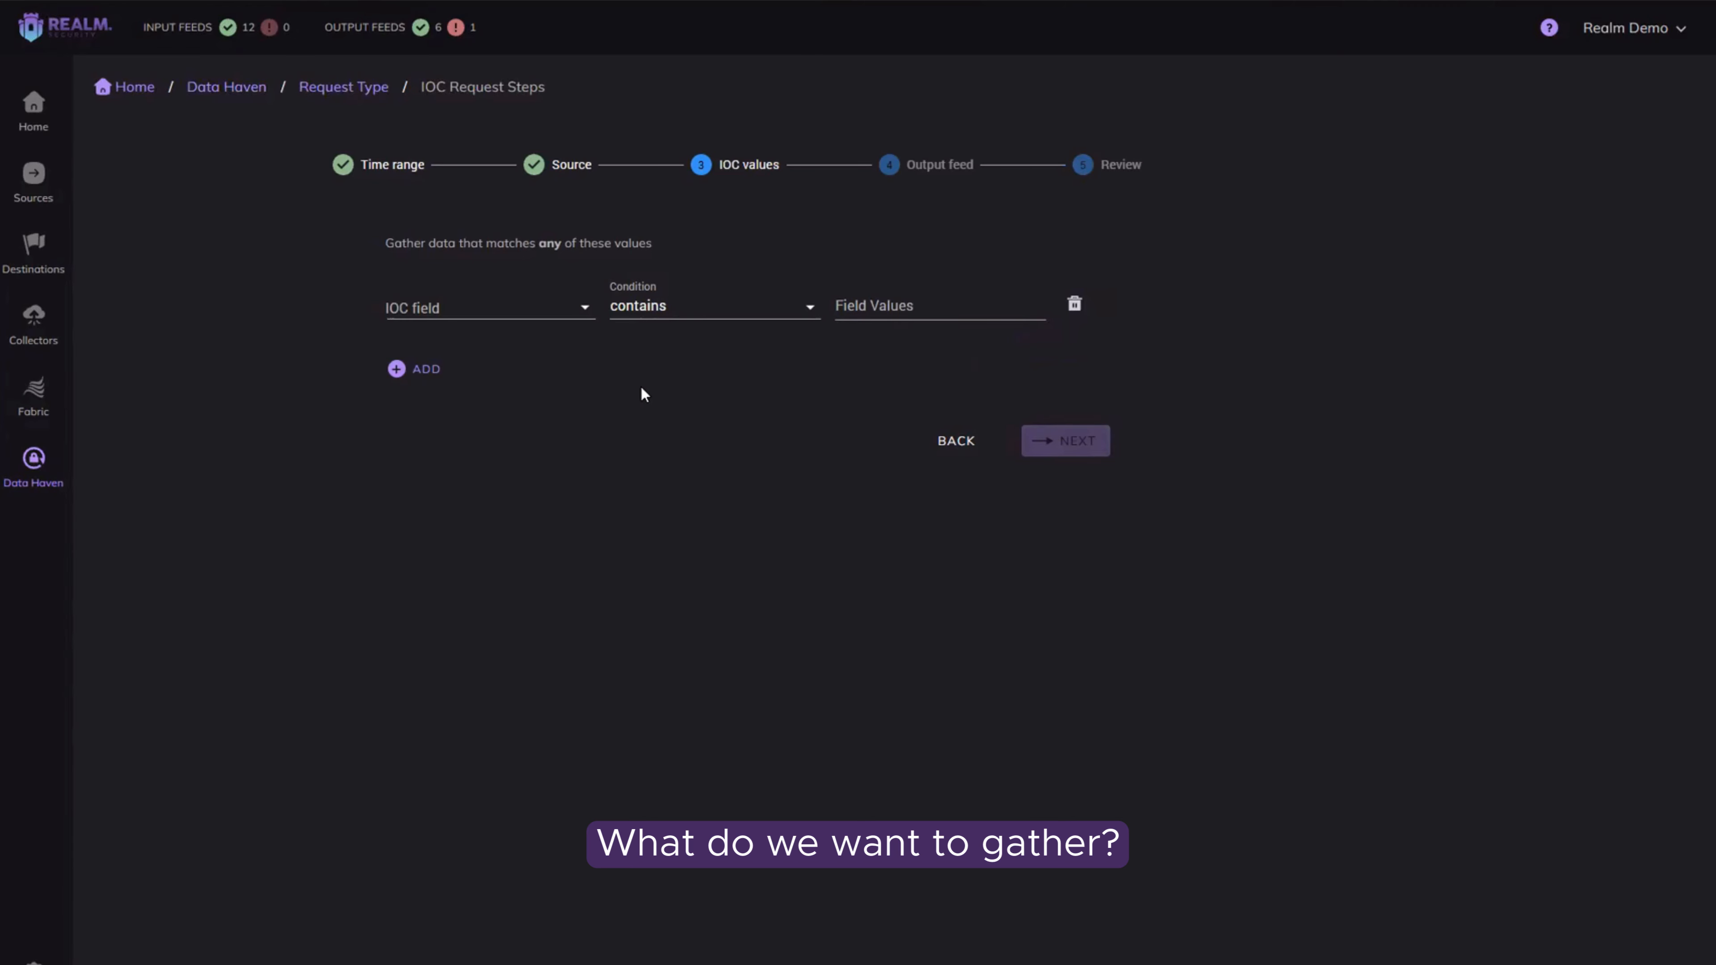
left_click(579, 307)
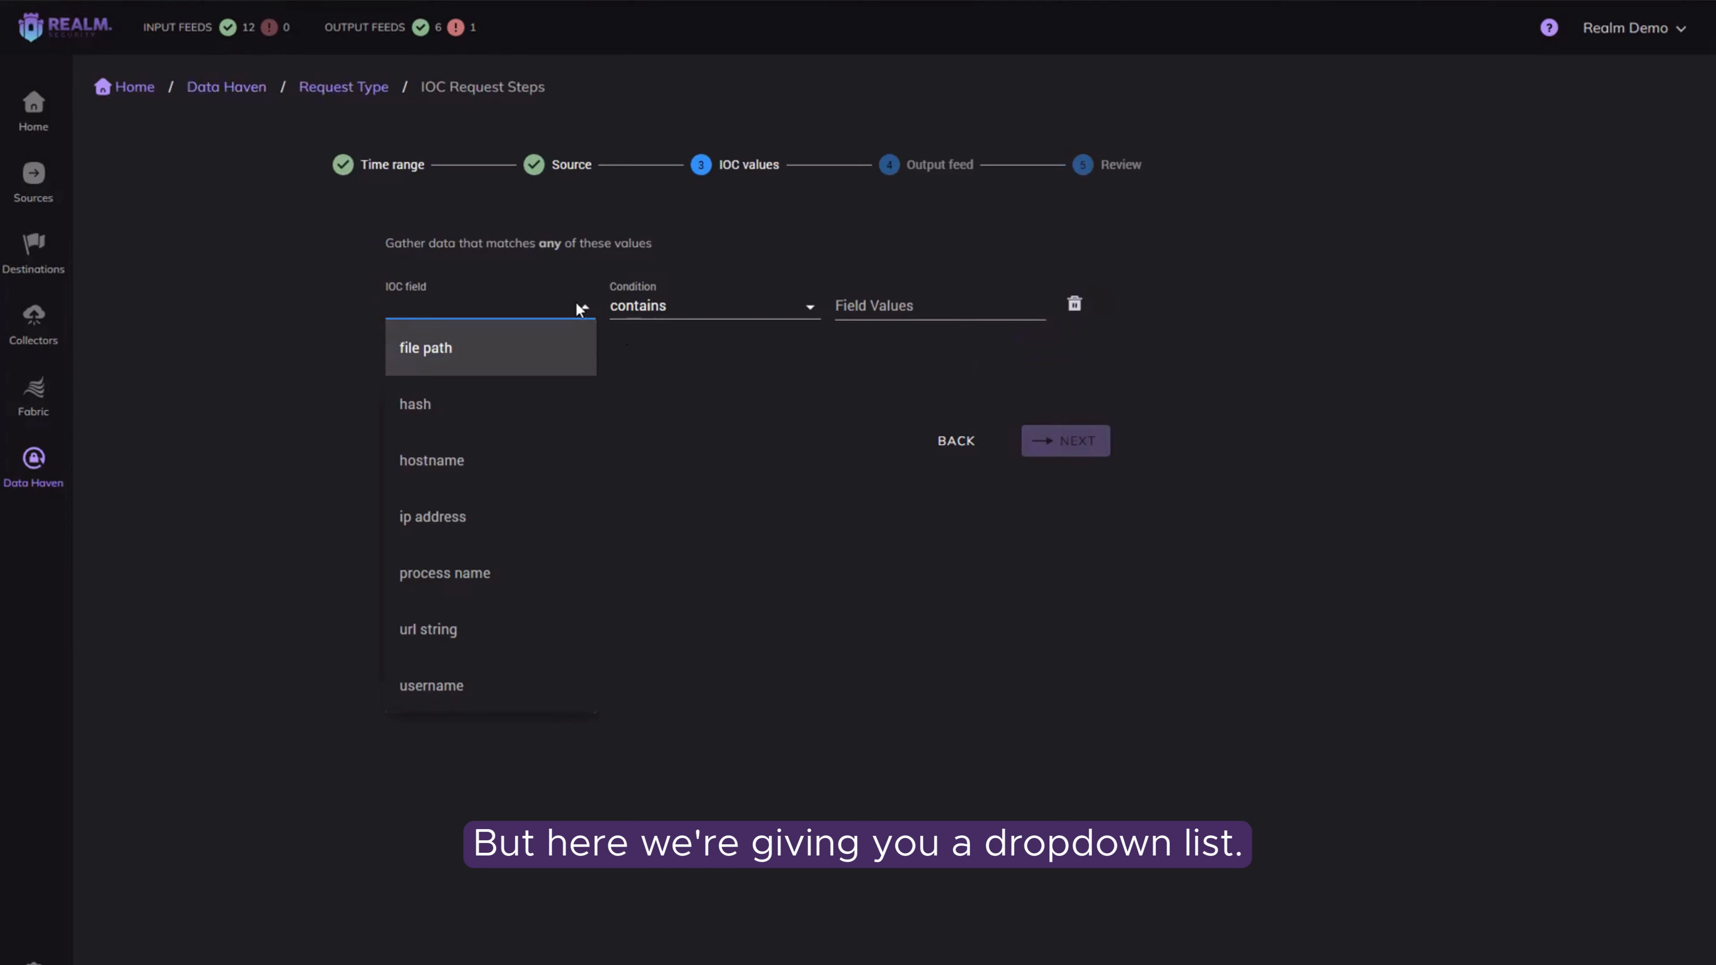
left_click(494, 538)
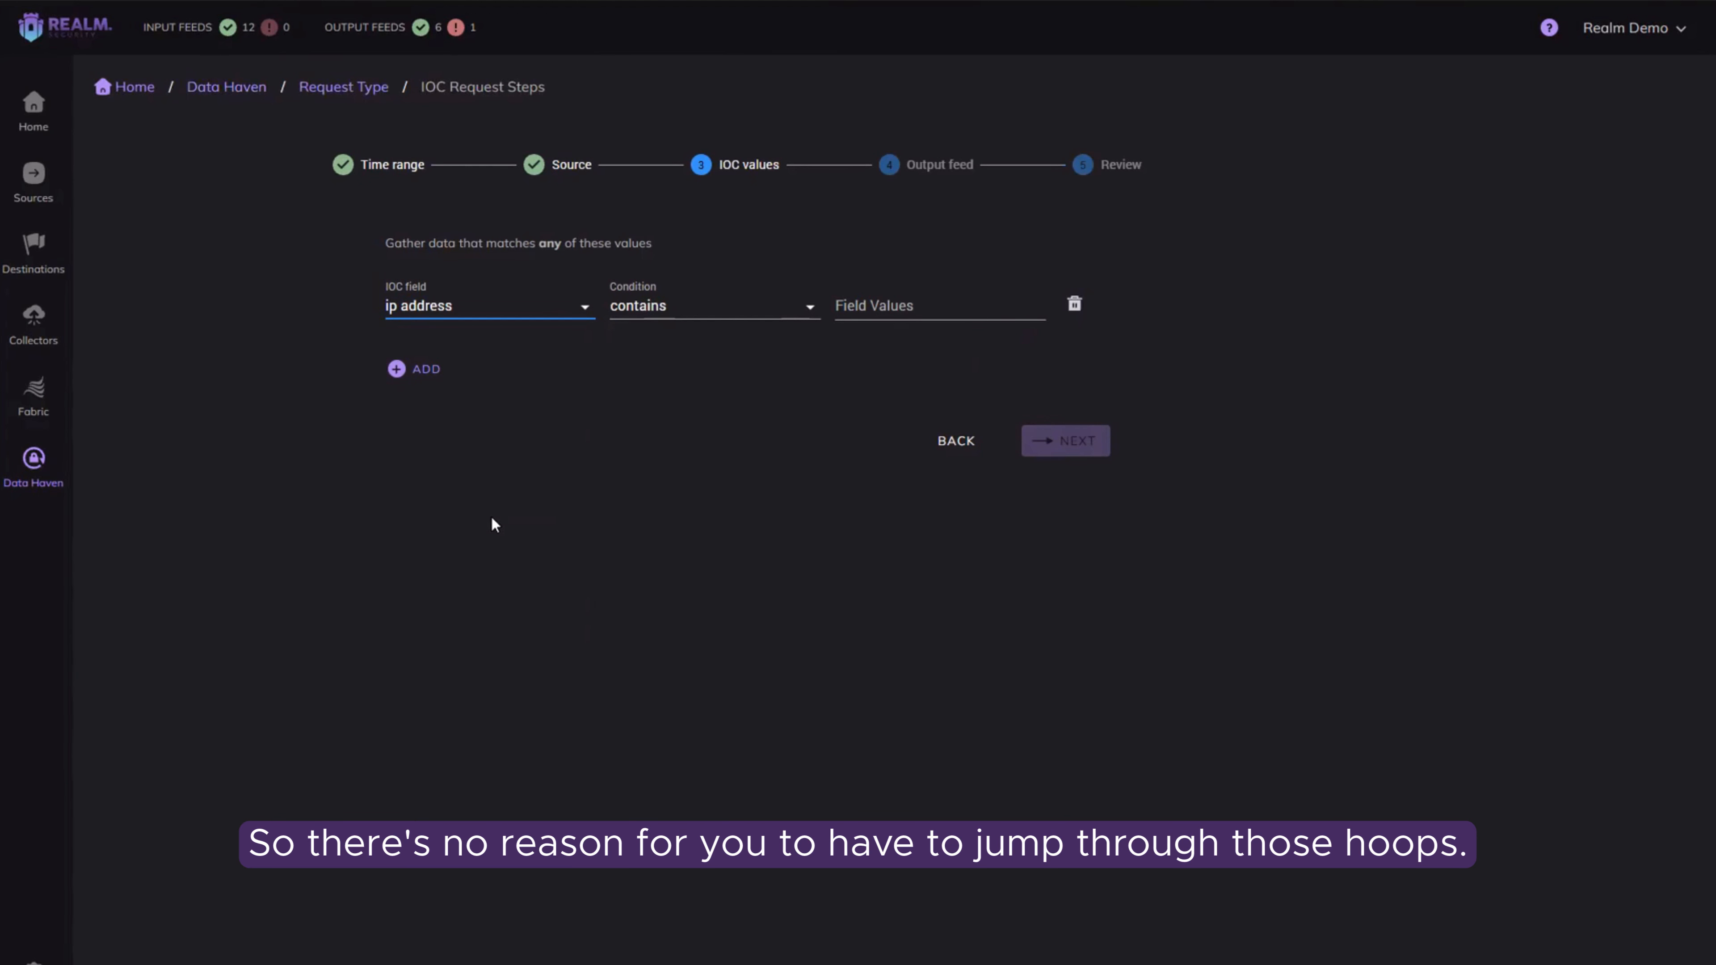
left_click(775, 301)
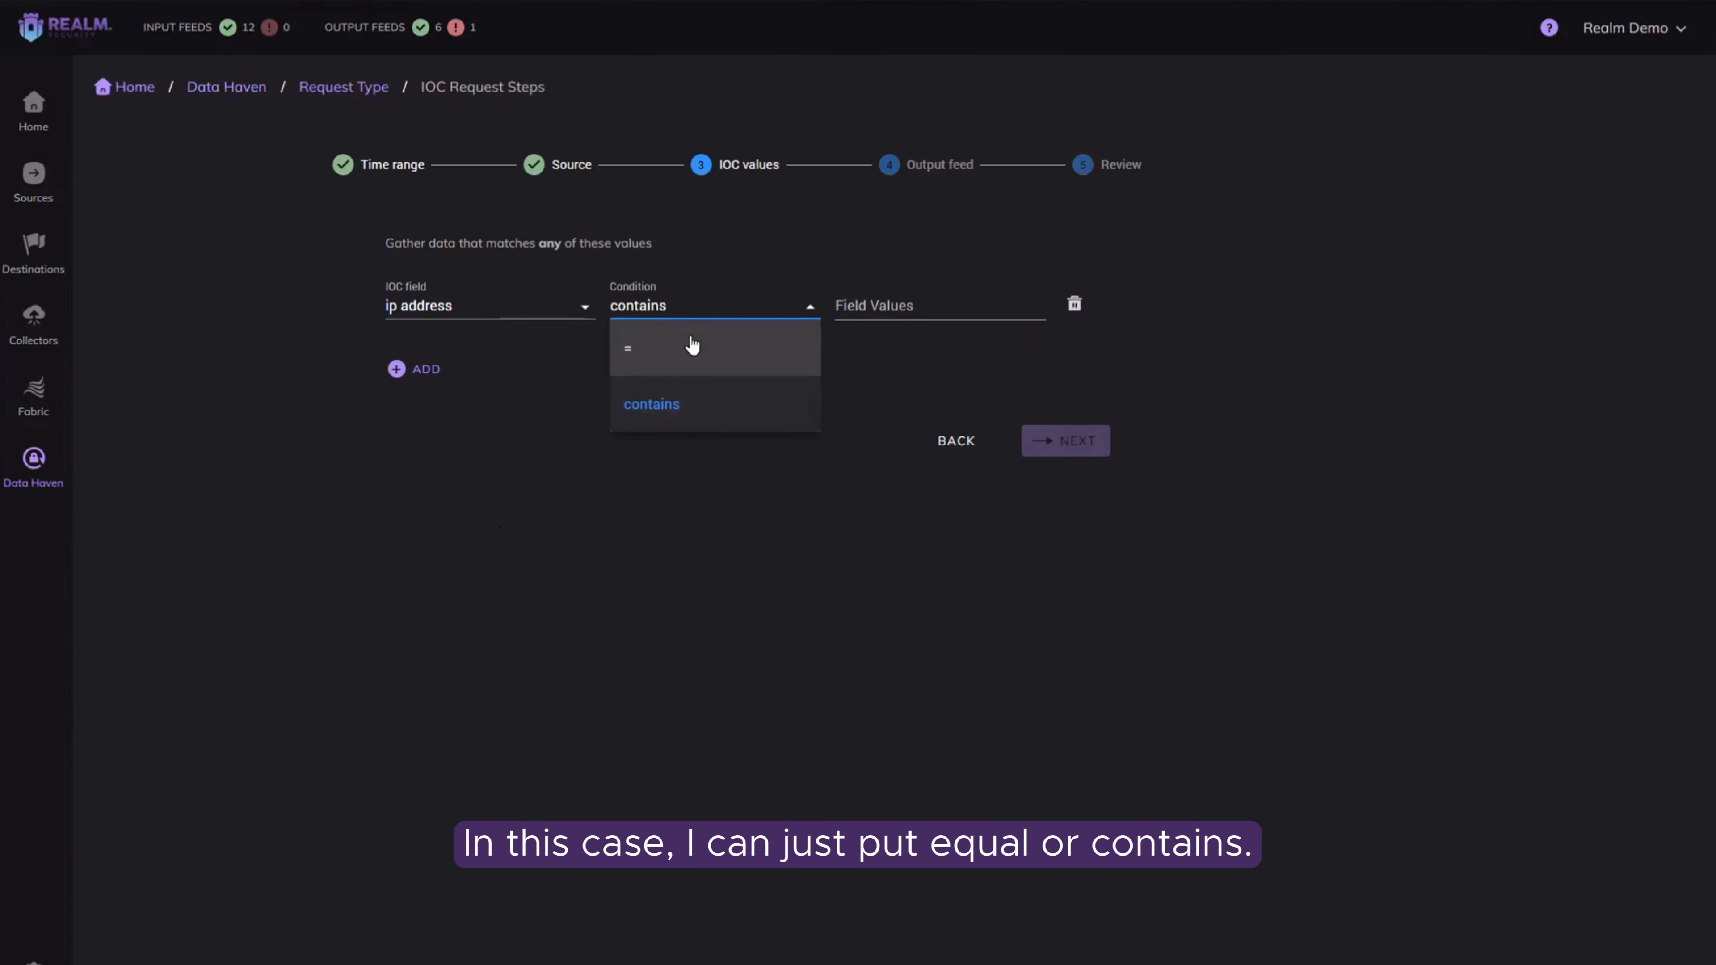
left_click(875, 309)
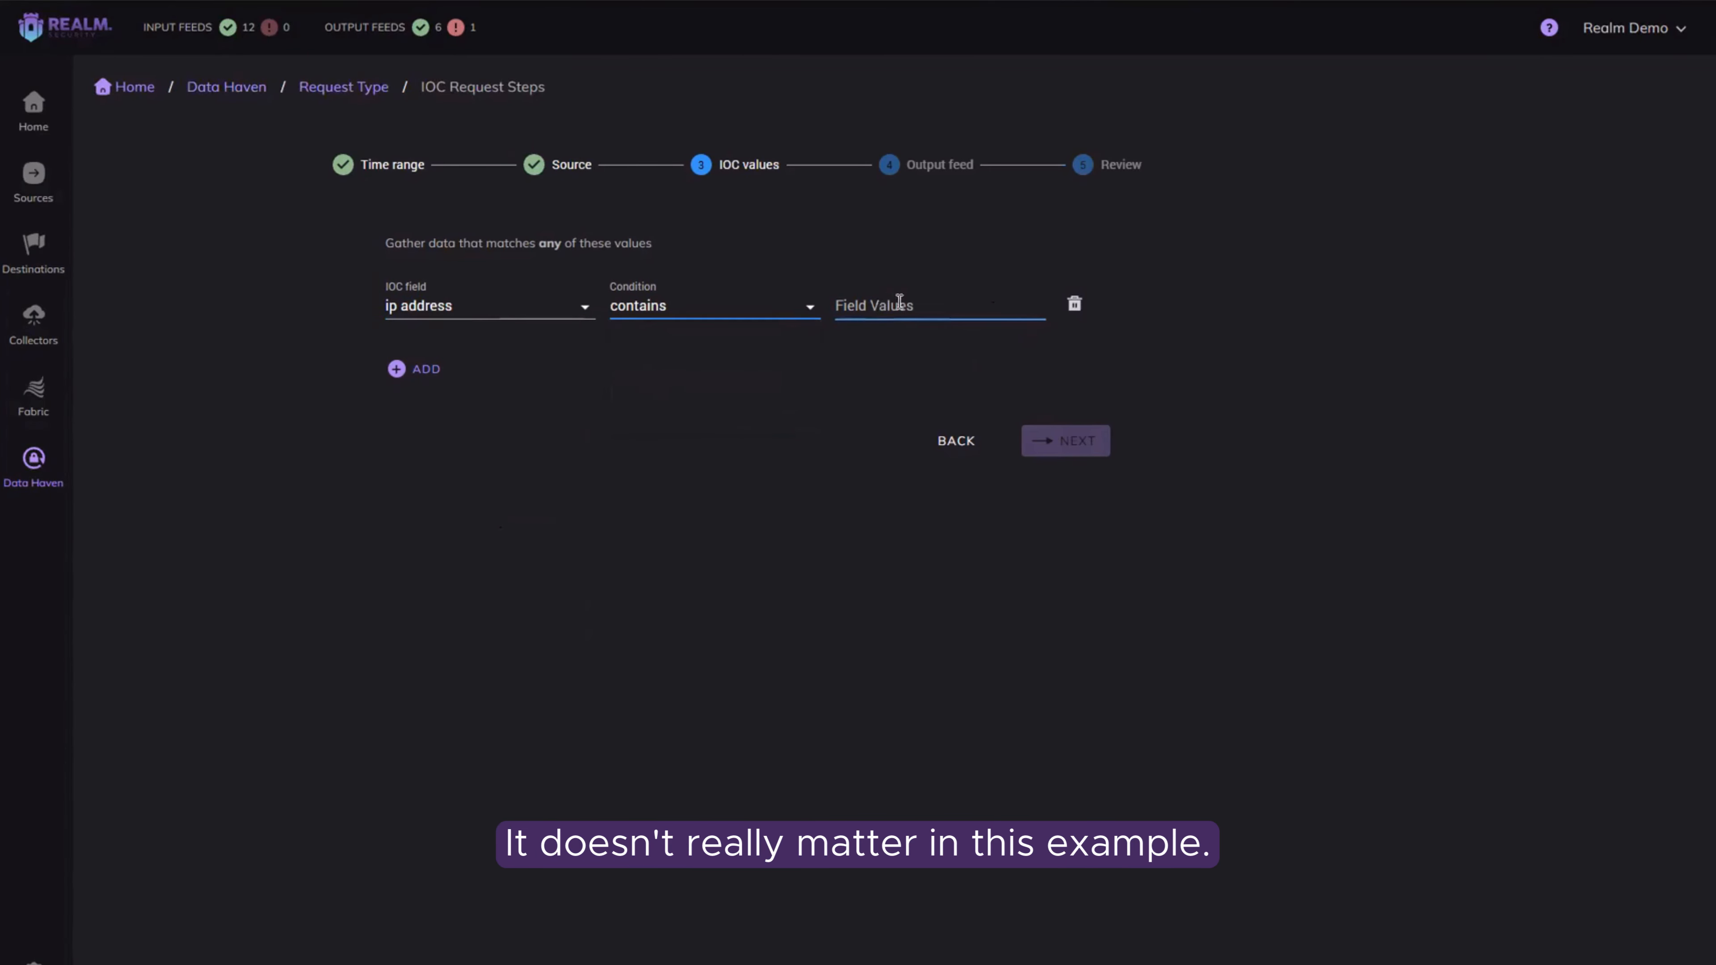
left_click(899, 305)
type("10.0.0.1")
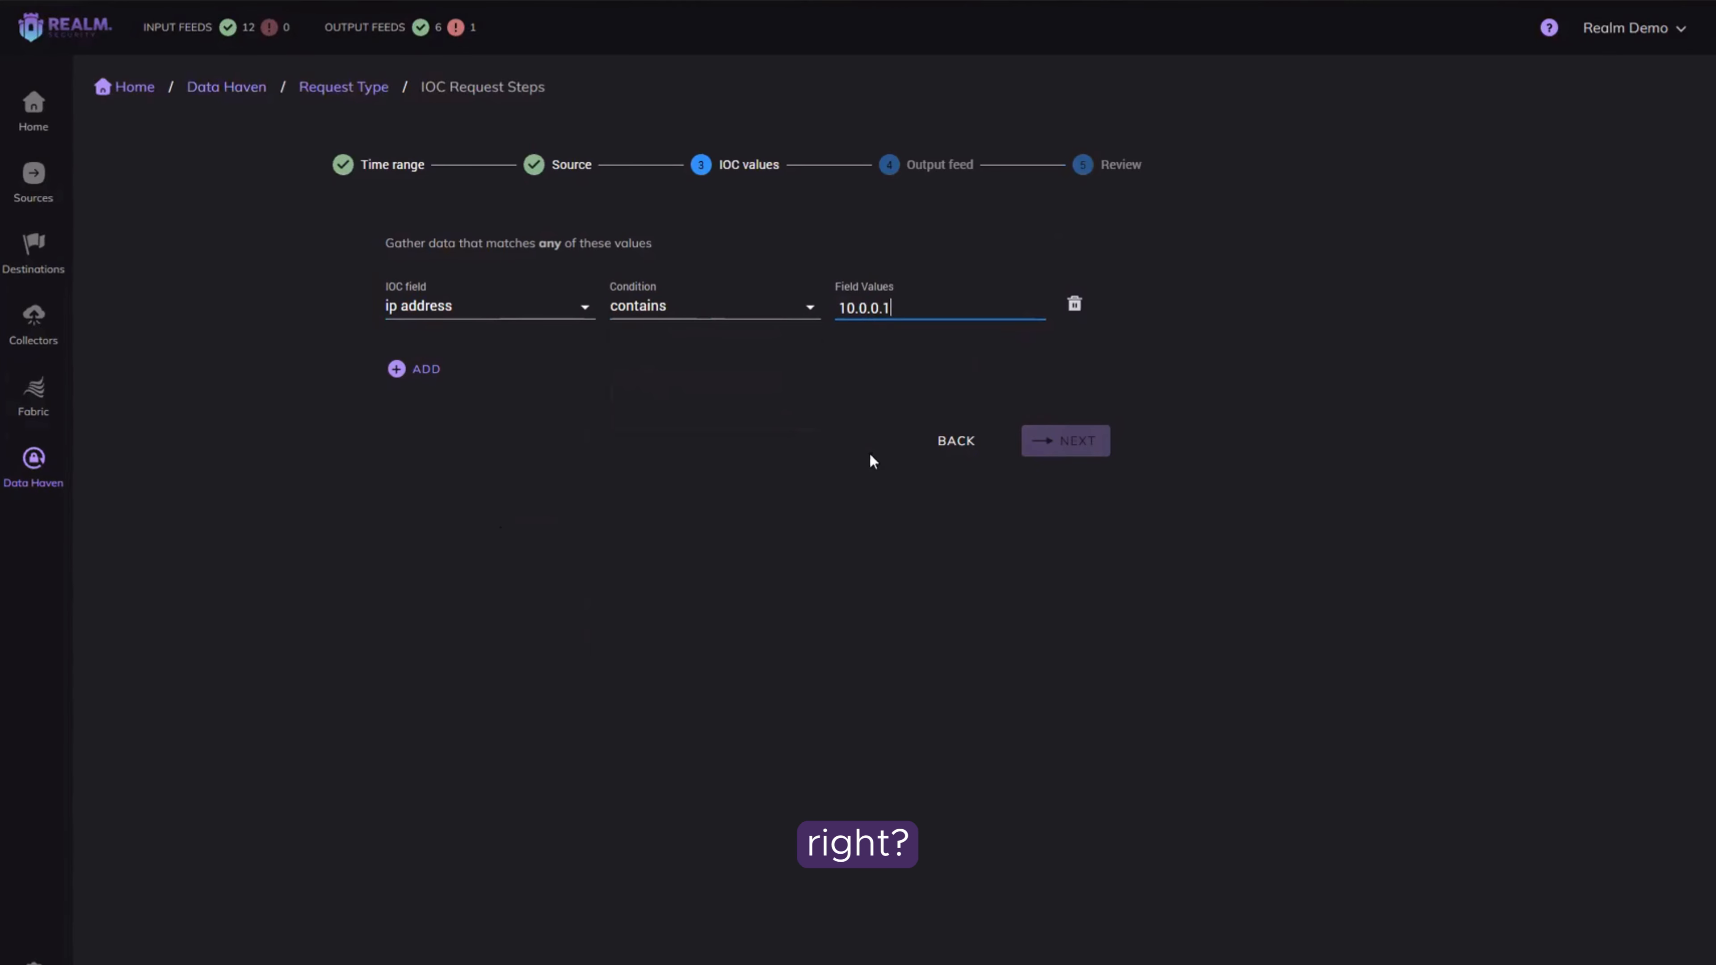
key("Return")
Step: Add a second IOC condition that matches the username field with = and enter the person's username as its value
left_click(439, 405)
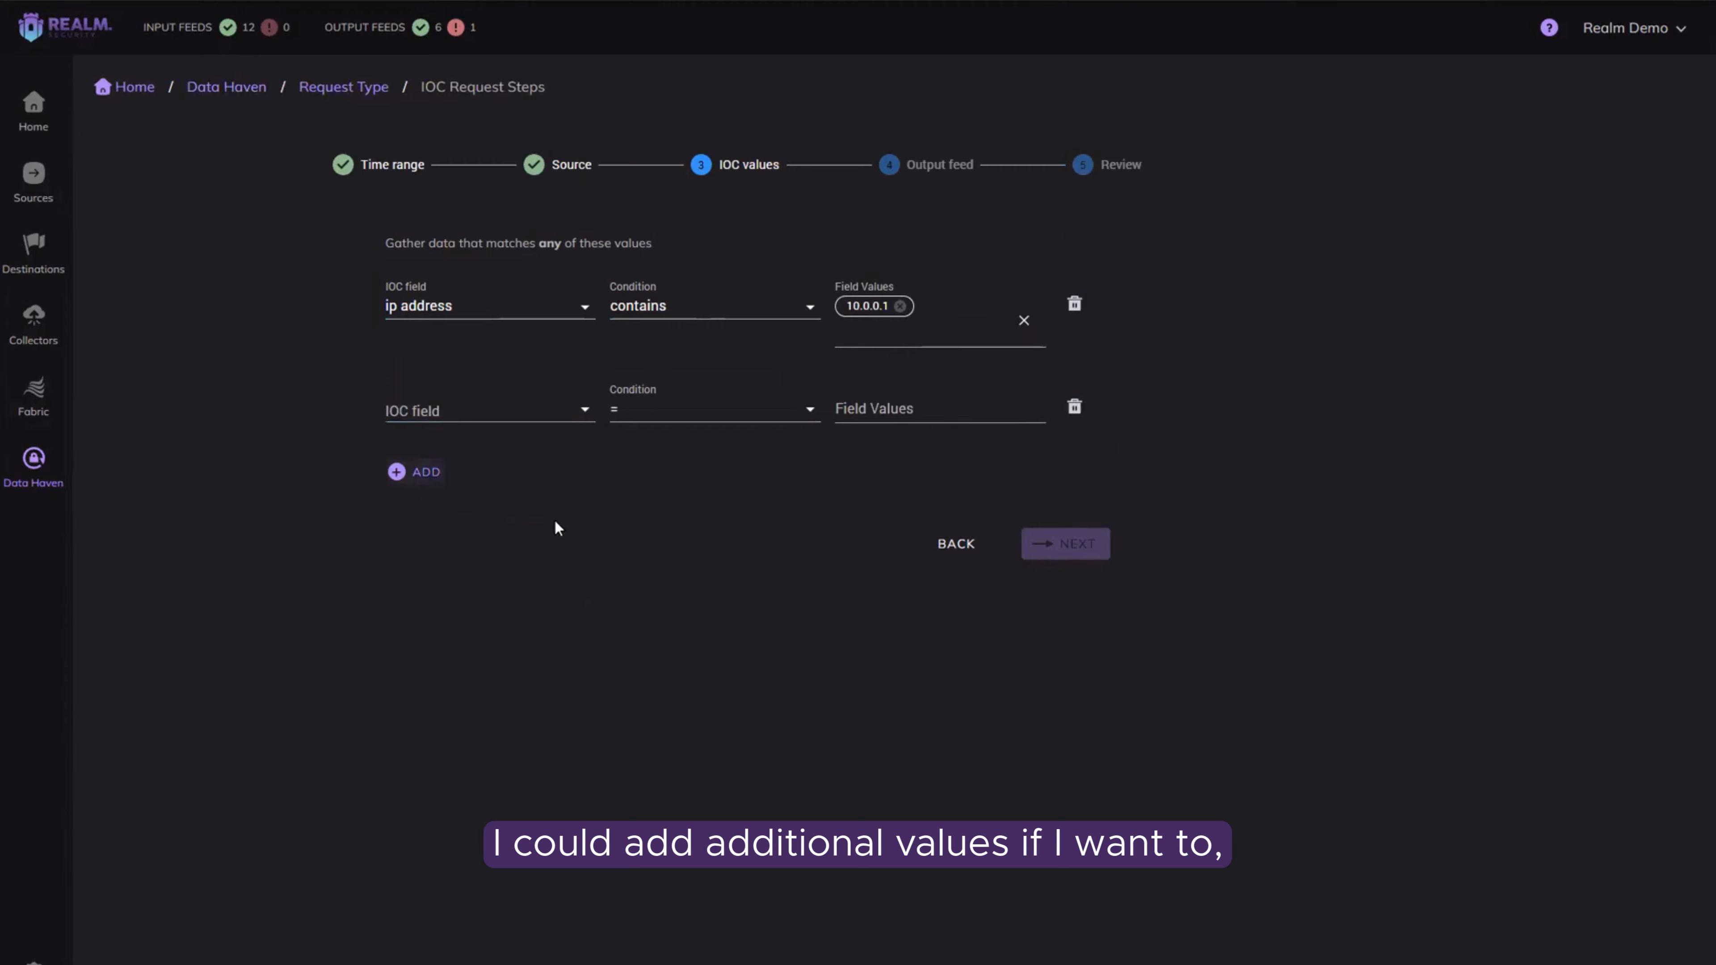
left_click(556, 411)
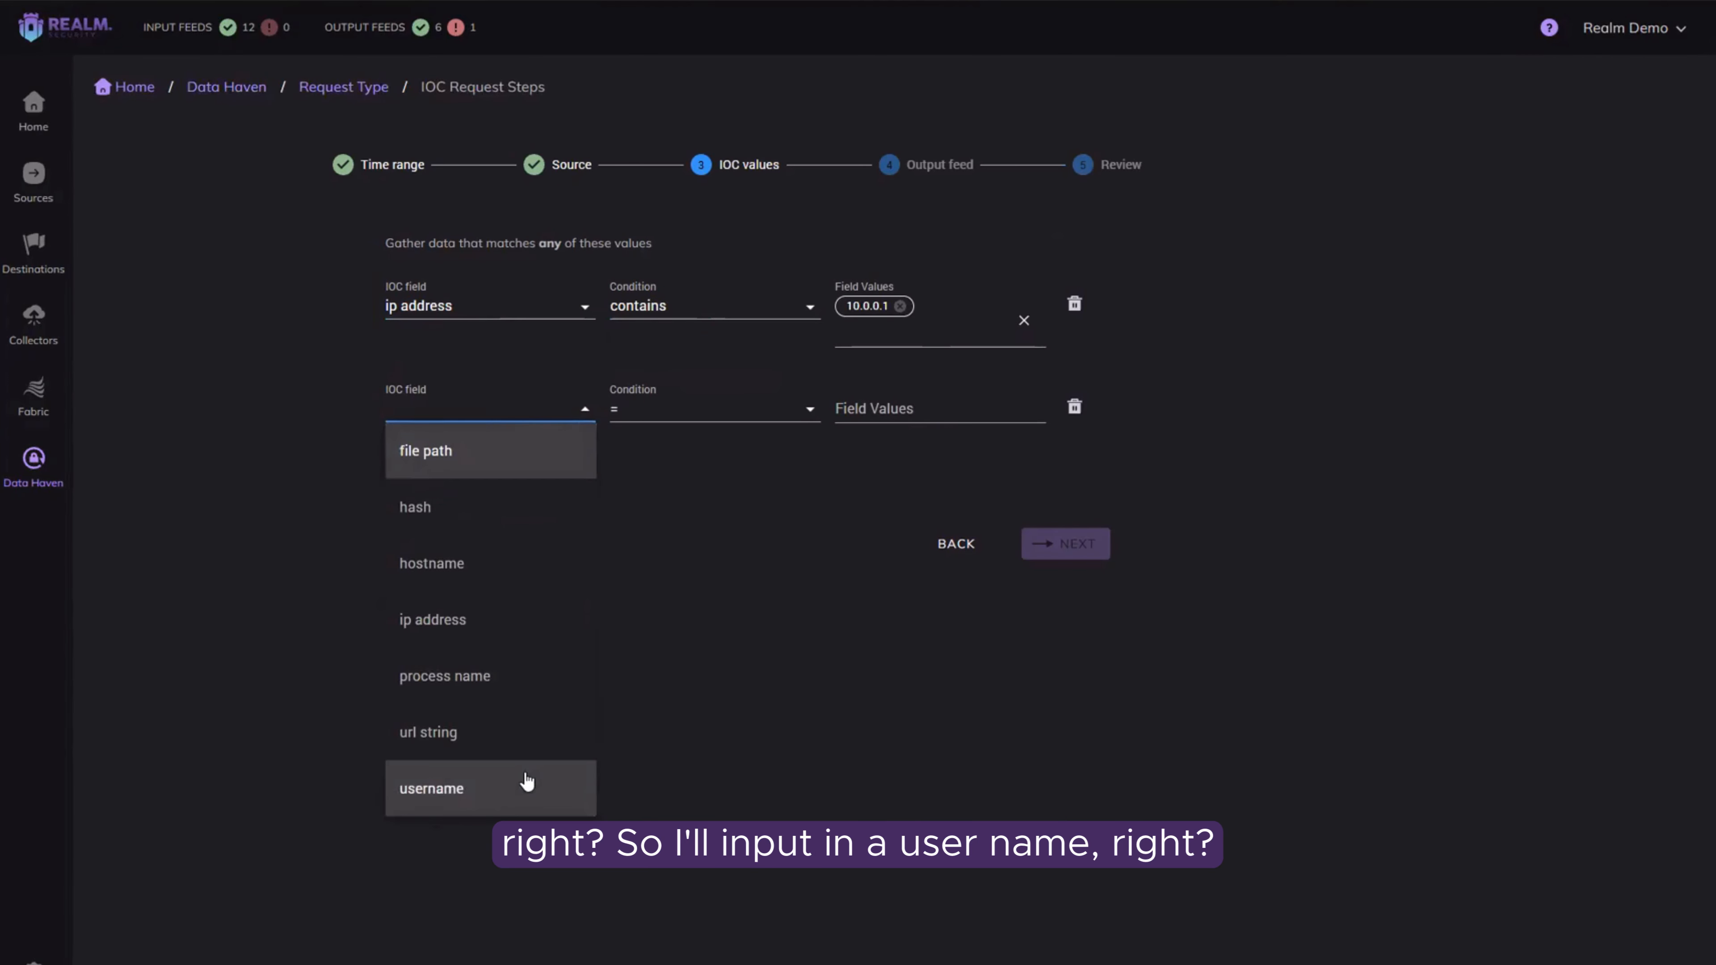
left_click(488, 788)
left_click(898, 407)
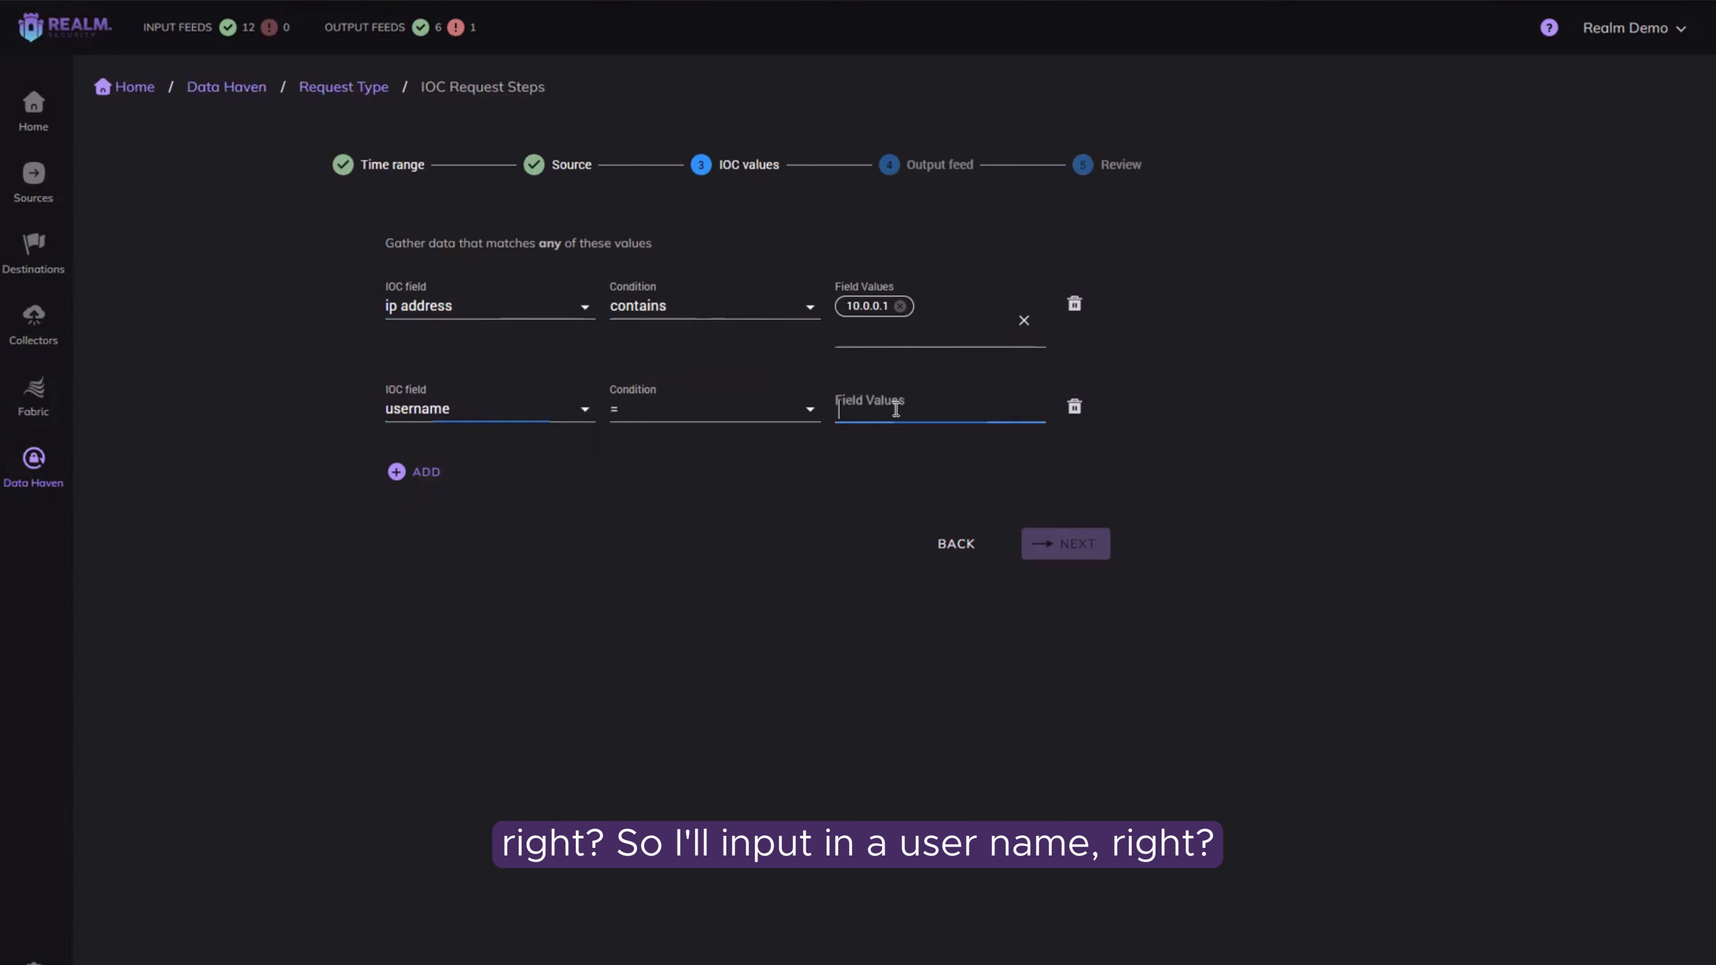
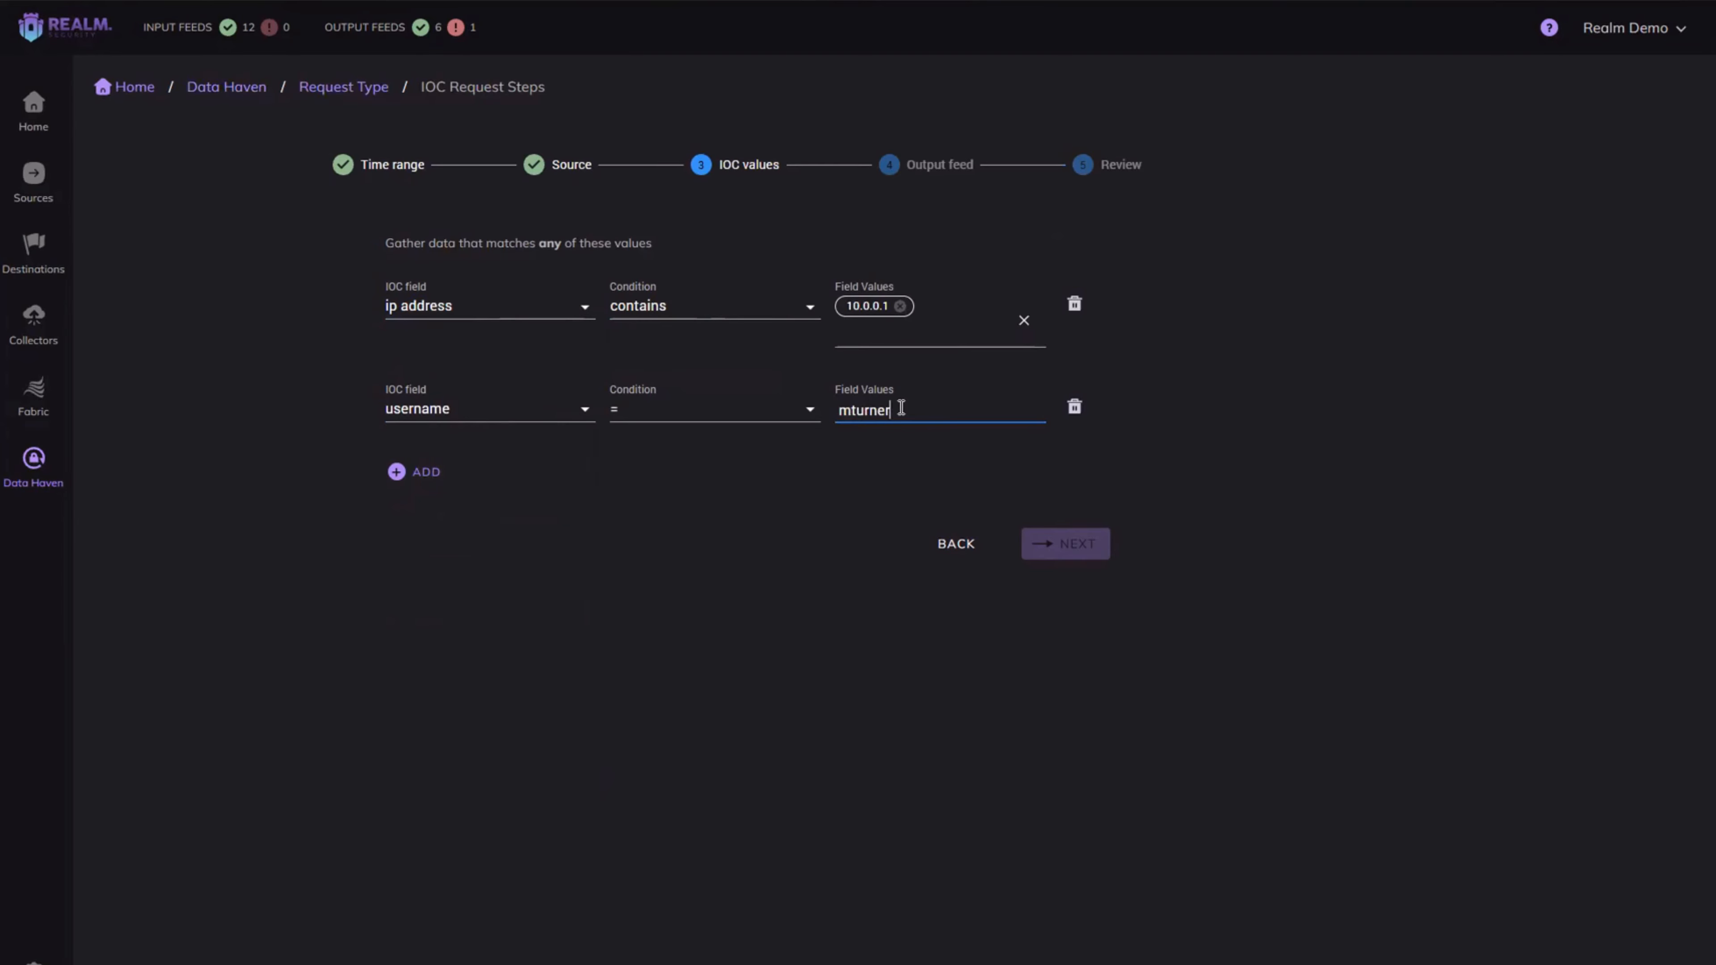
key("Return")
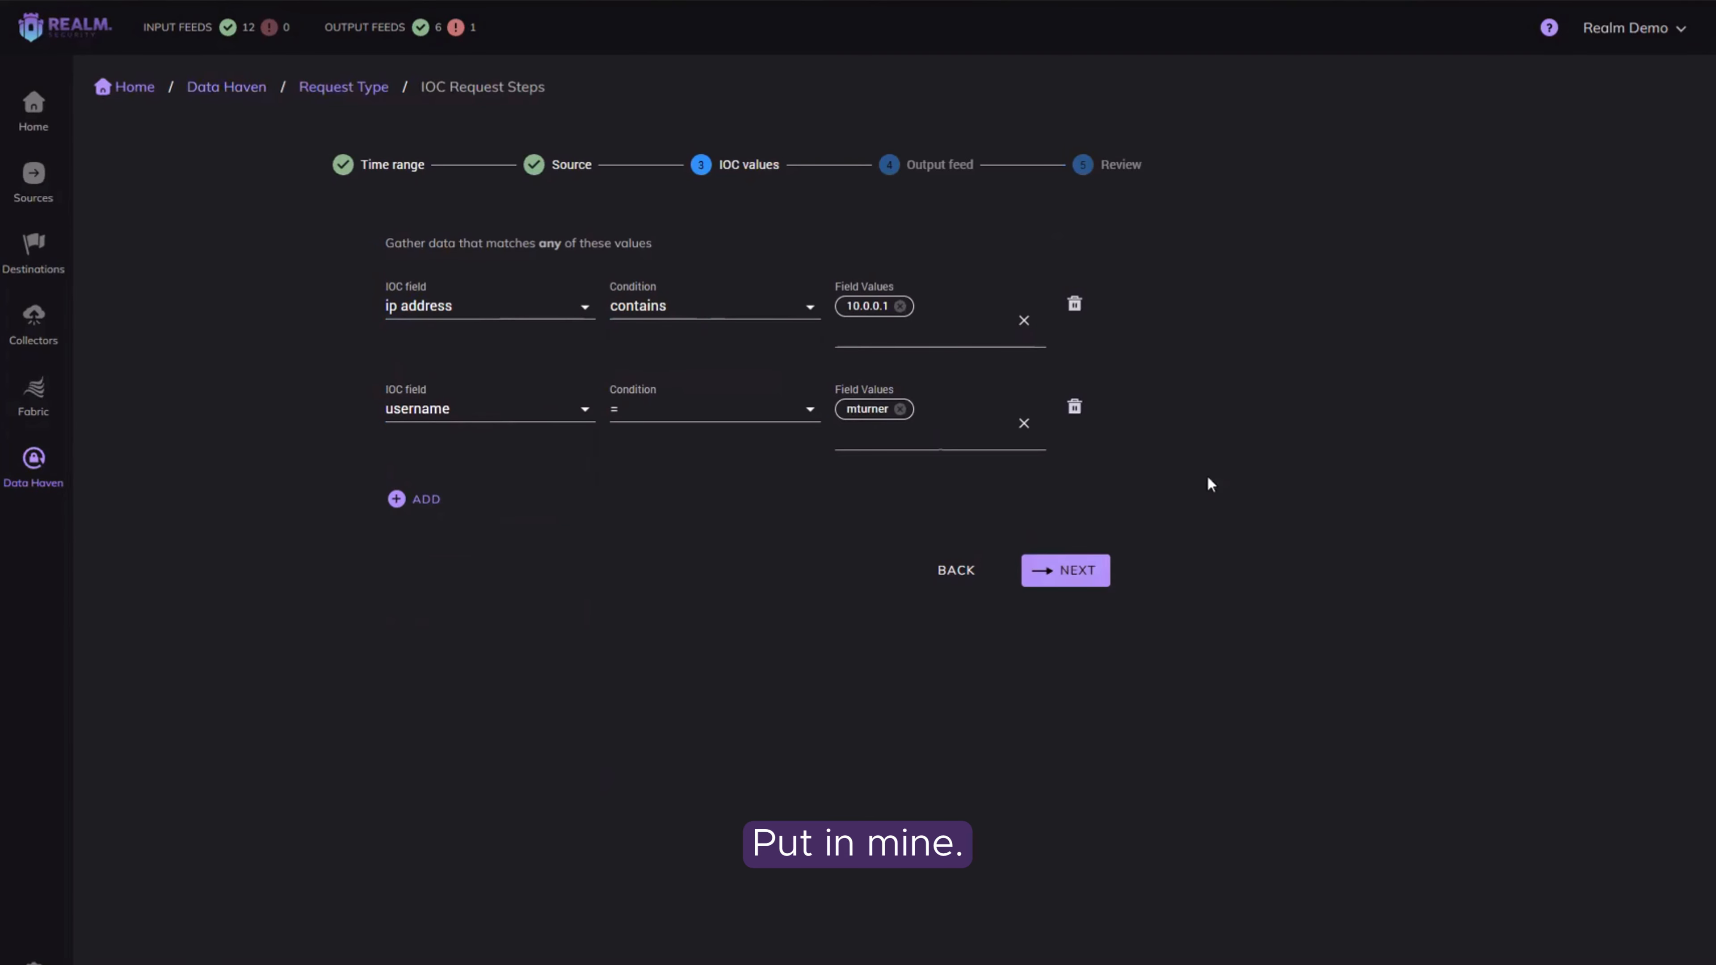
Step: Choose Splunk Resupply as the output feed for the IOC request and submit the request
left_click(1077, 572)
left_click(873, 262)
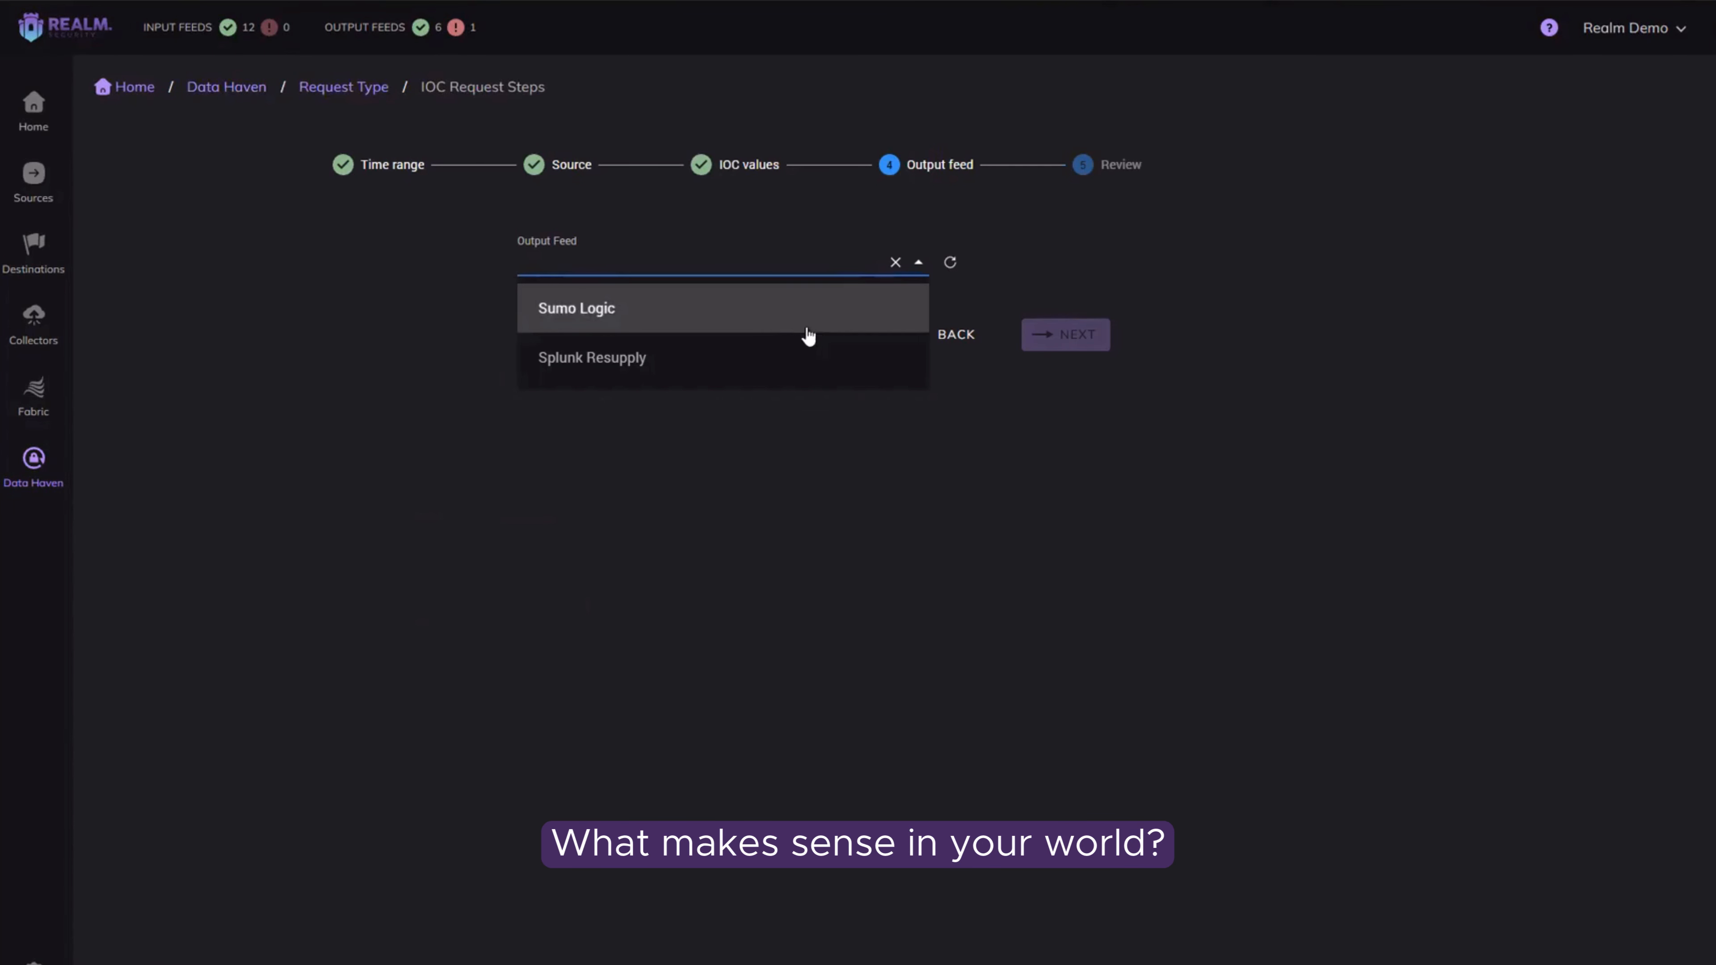
left_click(701, 355)
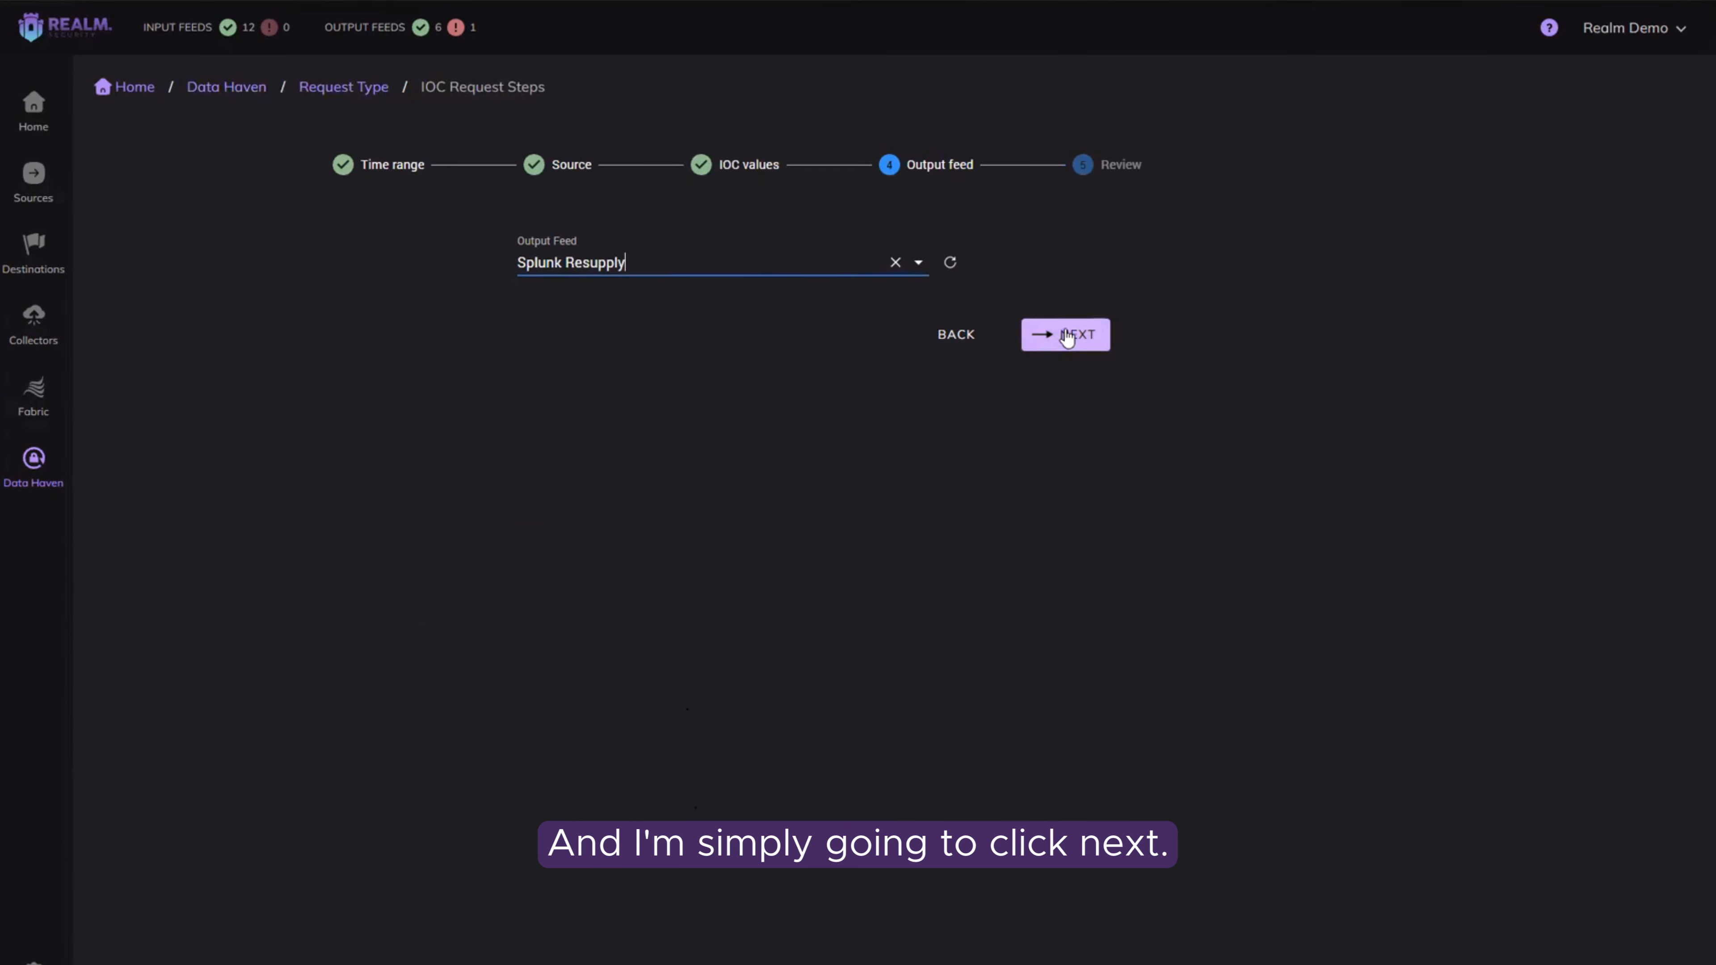
left_click(1081, 335)
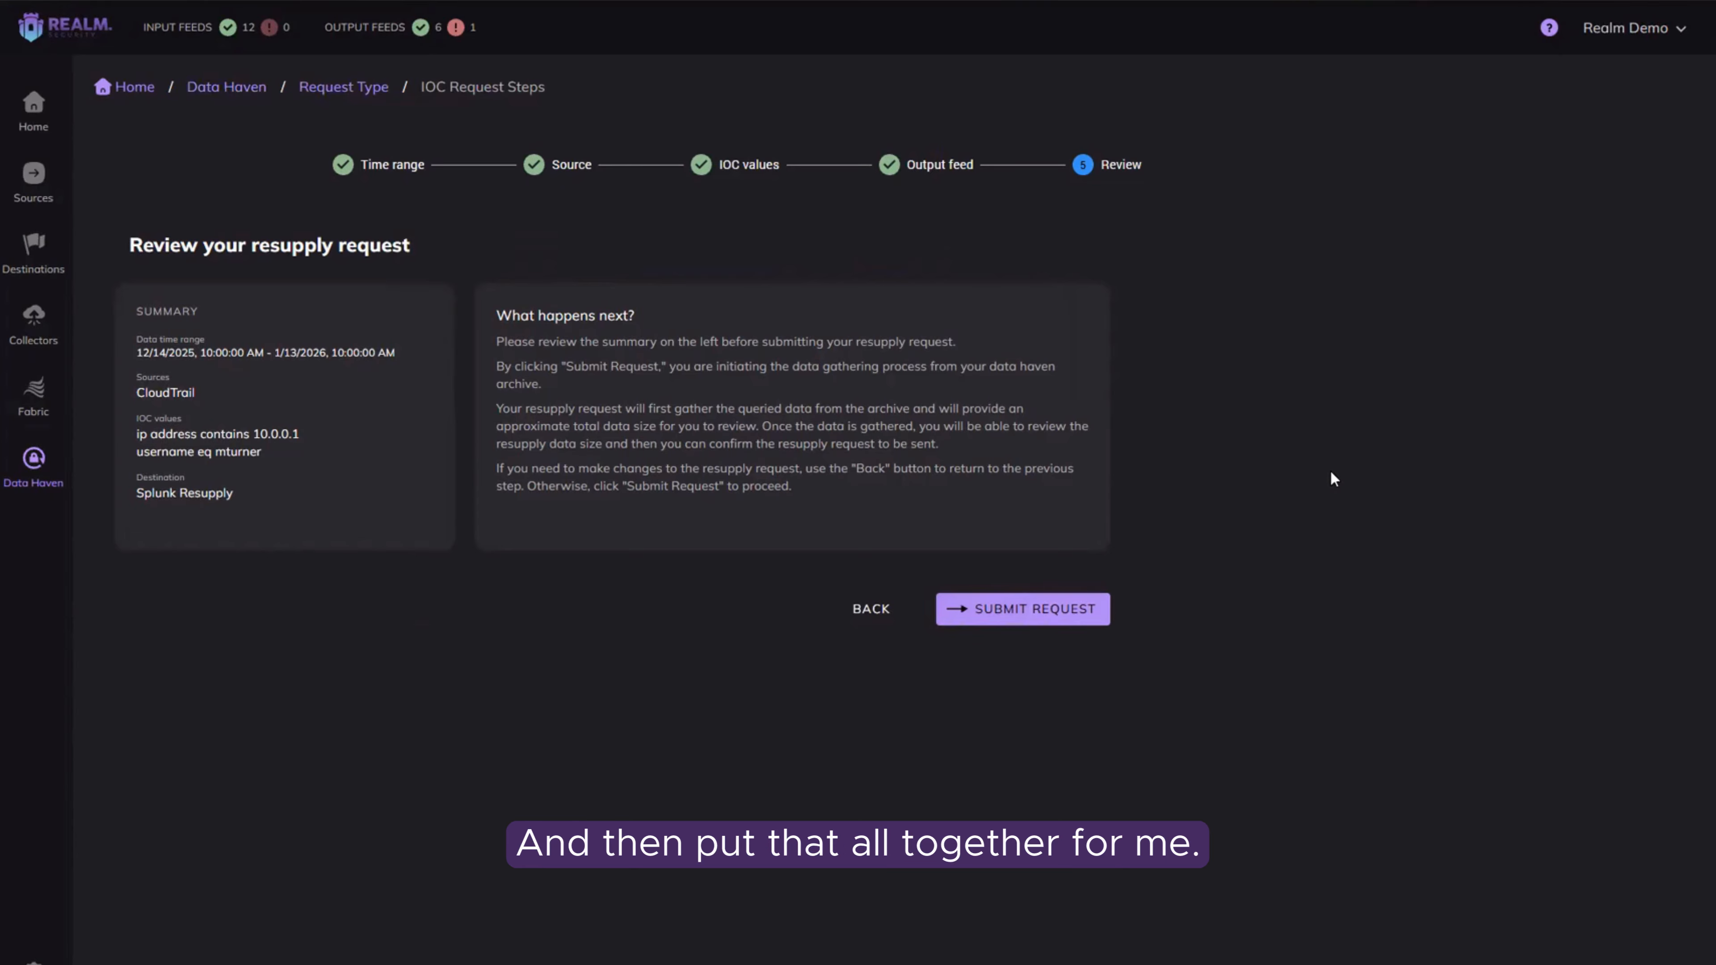
left_click(1023, 609)
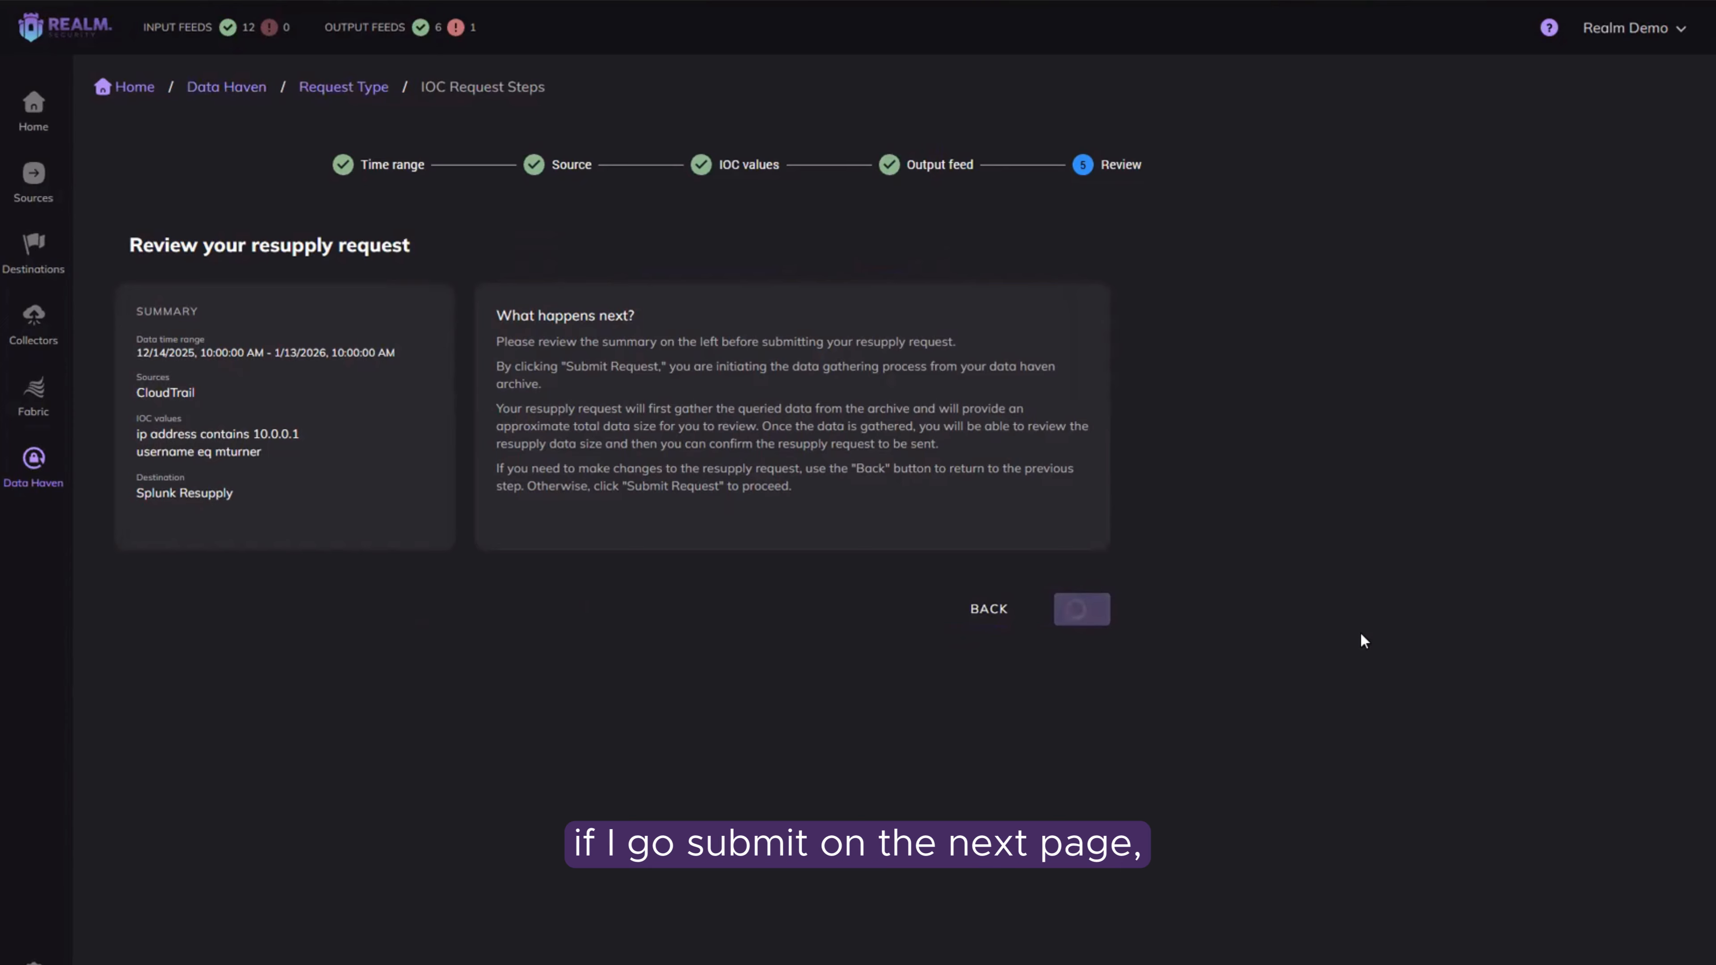